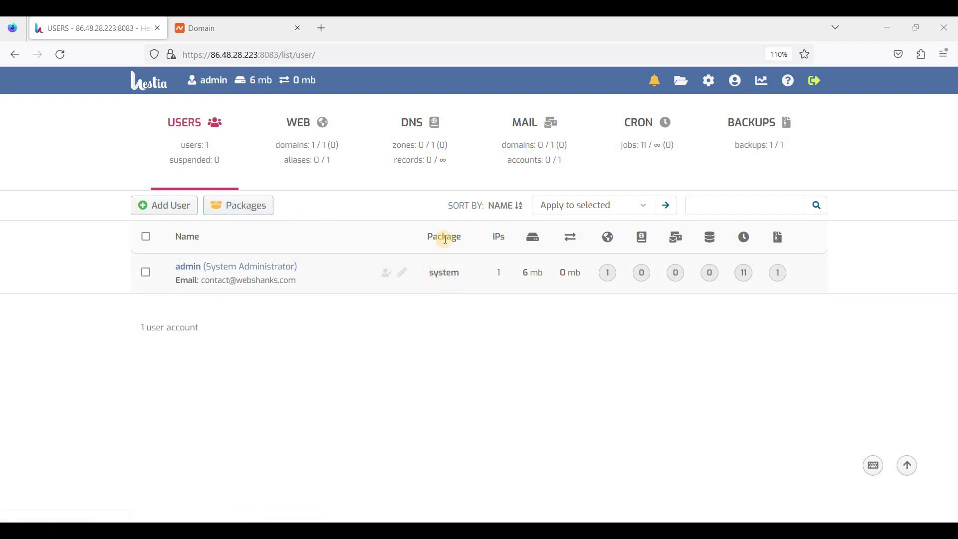
drag(456, 237, 425, 237)
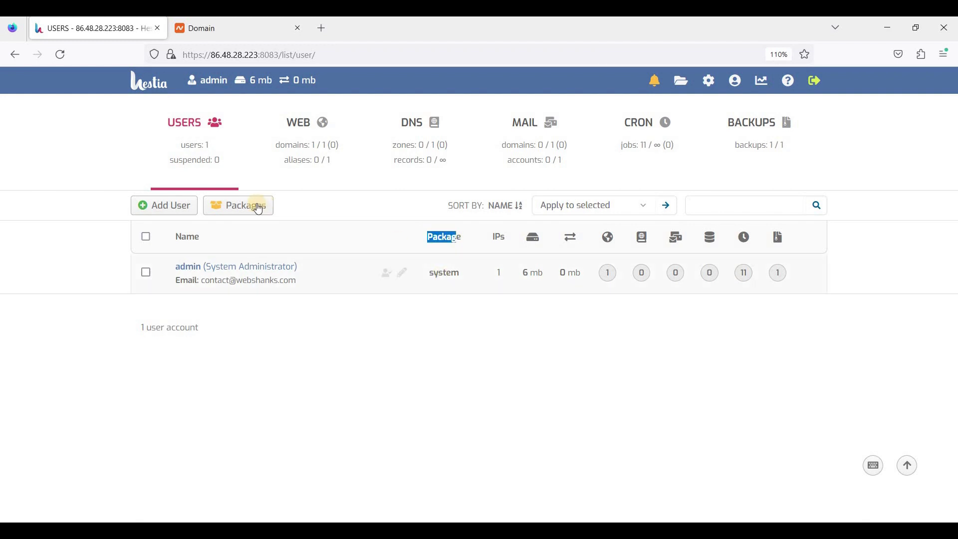
click(254, 211)
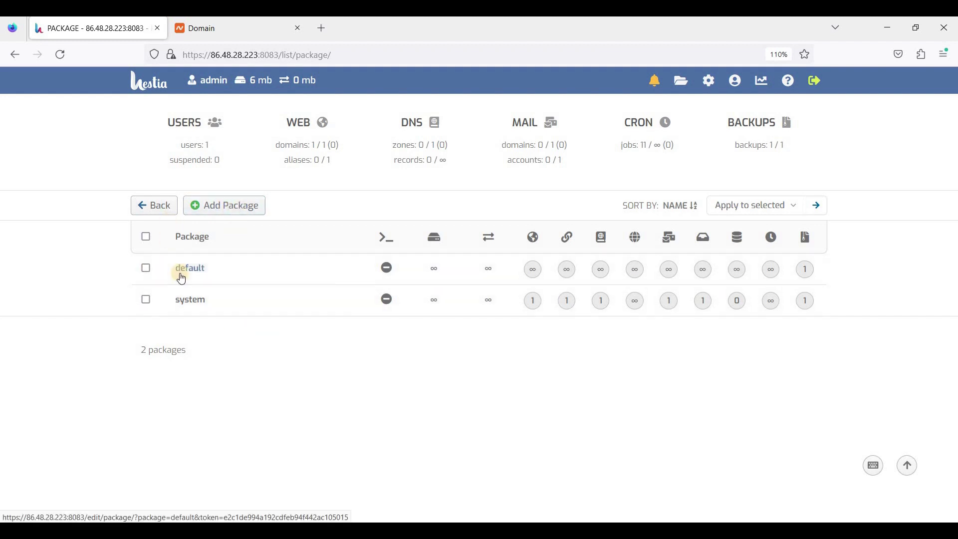
click(161, 213)
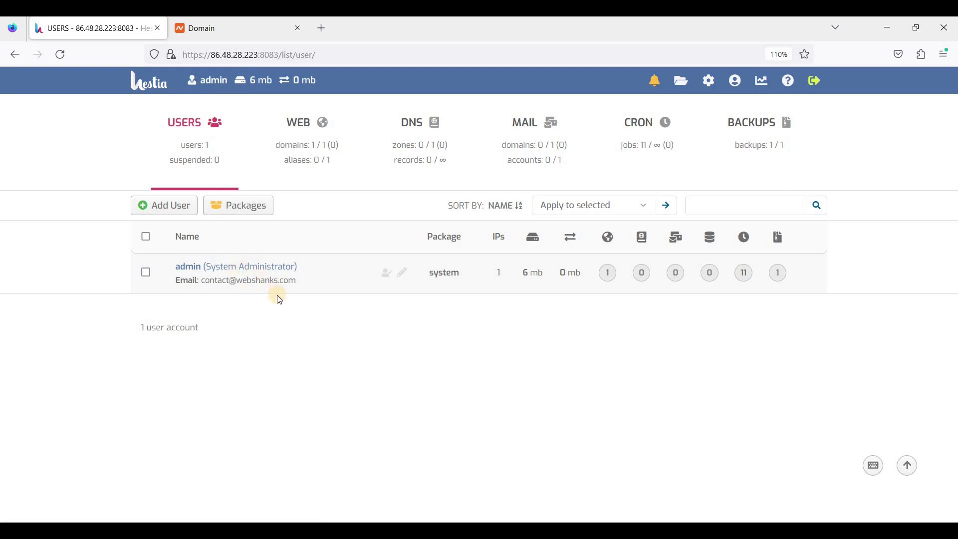
Step: Review the admin's Edit User form, then show the Web domains list with only control.webshanks.com
click(271, 275)
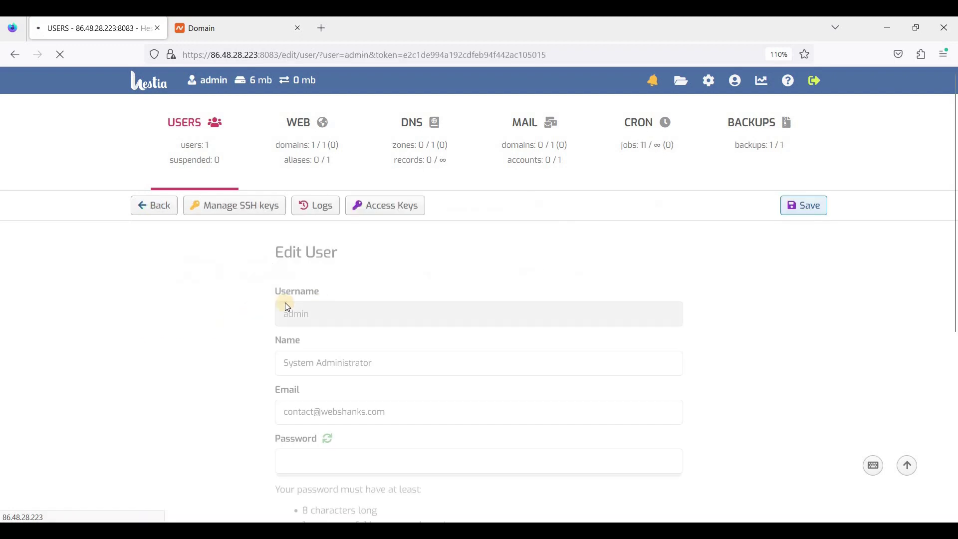
scroll(953, 264, down, 5)
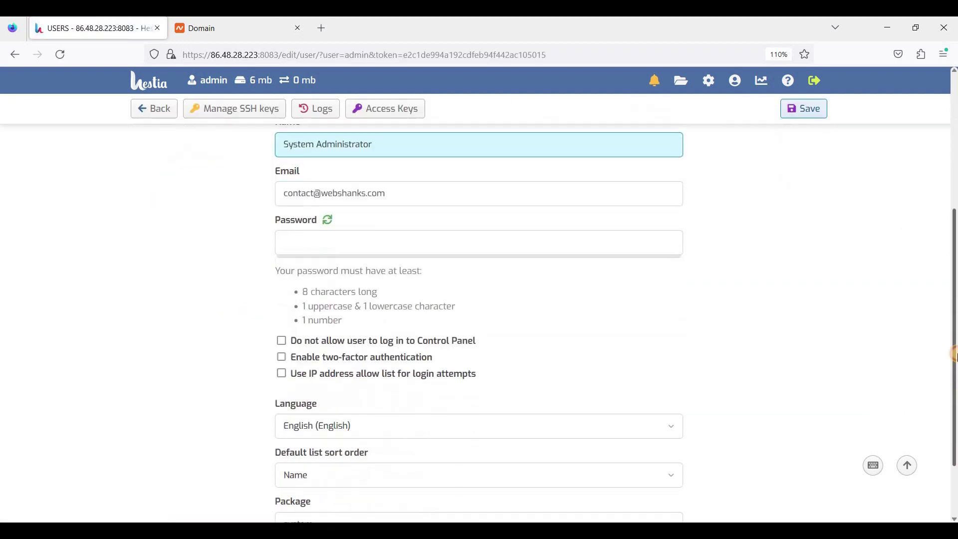
scroll(953, 279, up, 4)
scroll(952, 254, down, 6)
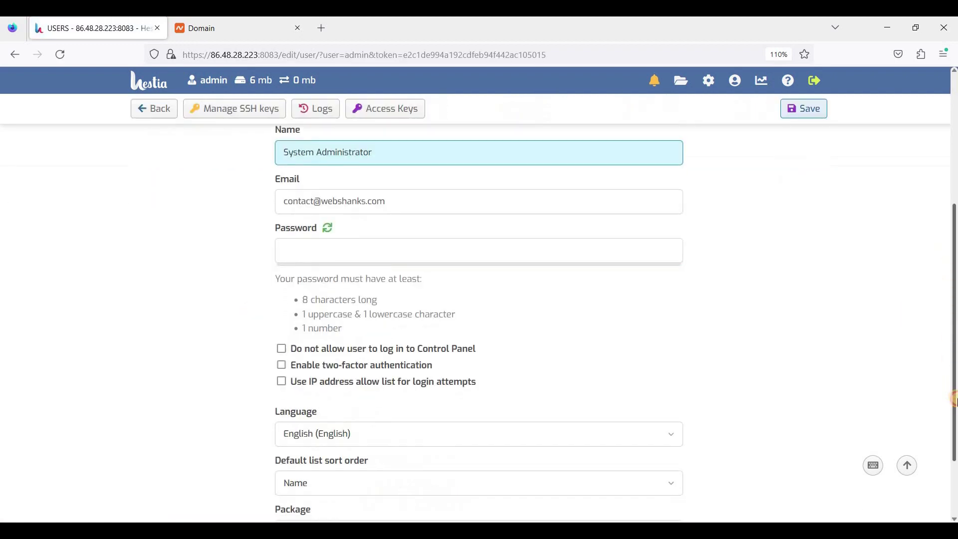
scroll(951, 244, up, 5)
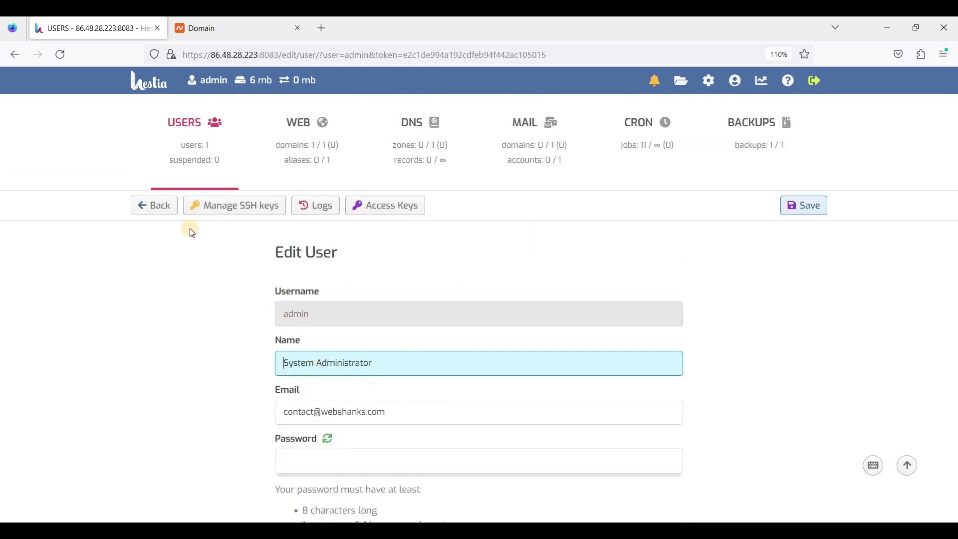
click(310, 127)
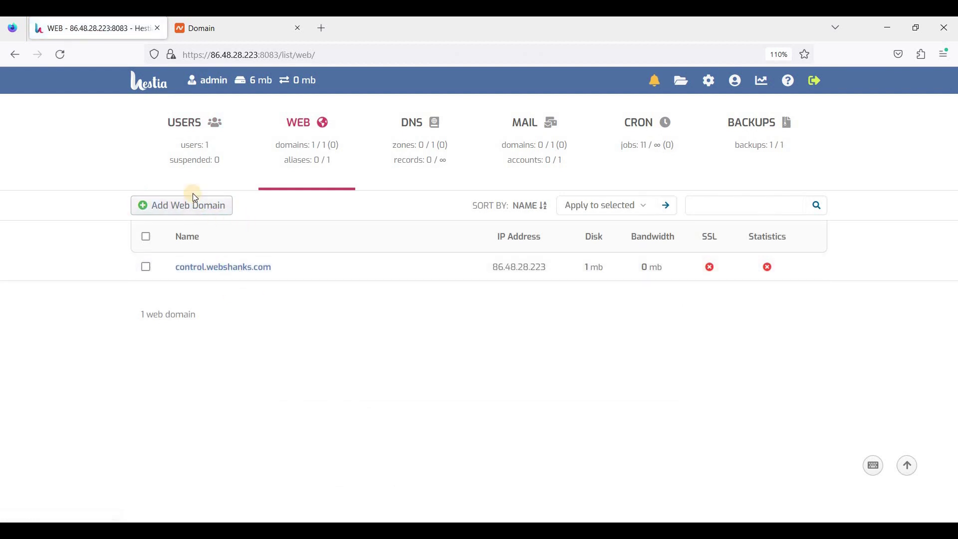
Step: Start Add Web Domain and pass the admin warning, but return to the Users list instead
click(194, 206)
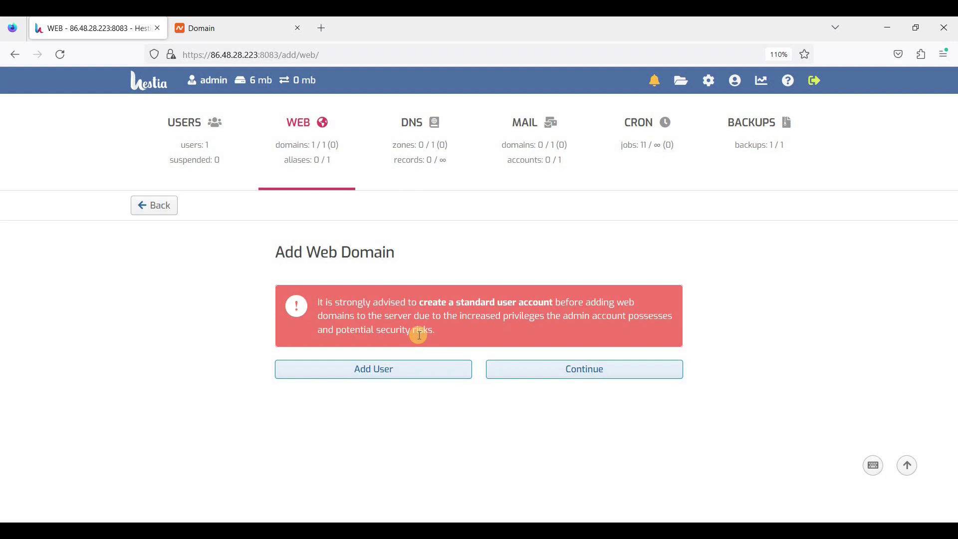
click(520, 373)
click(575, 375)
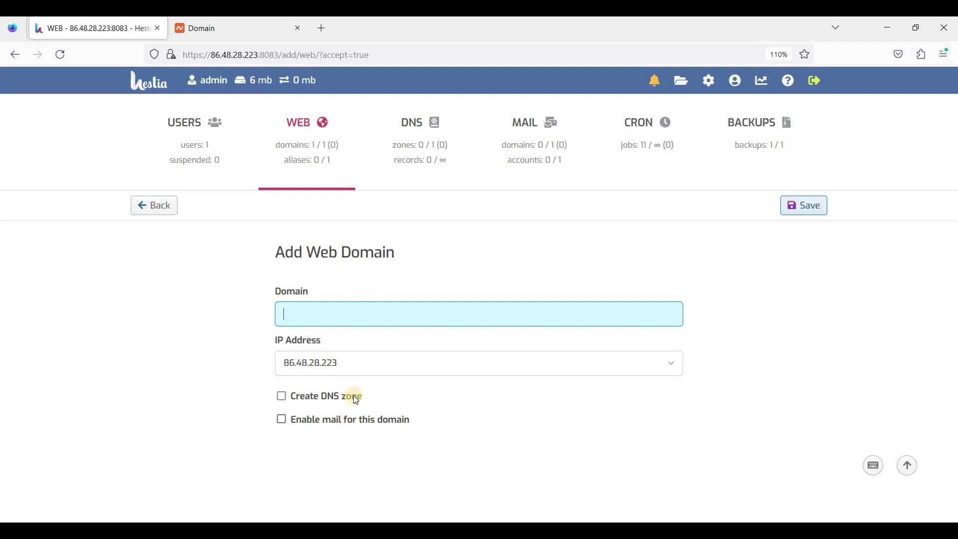
click(209, 158)
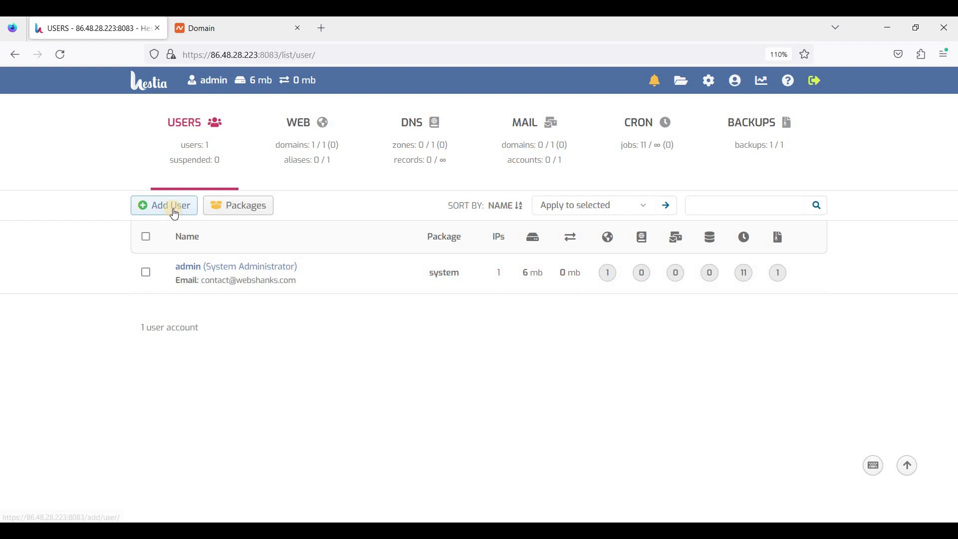
Step: Start a new user account and fill in the username, full name and e-mail address
click(174, 213)
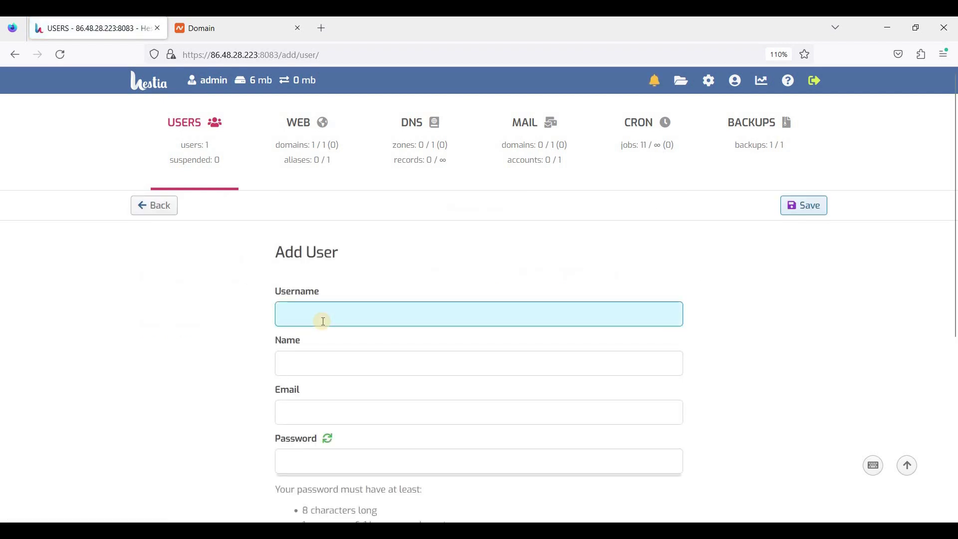
text(bru)
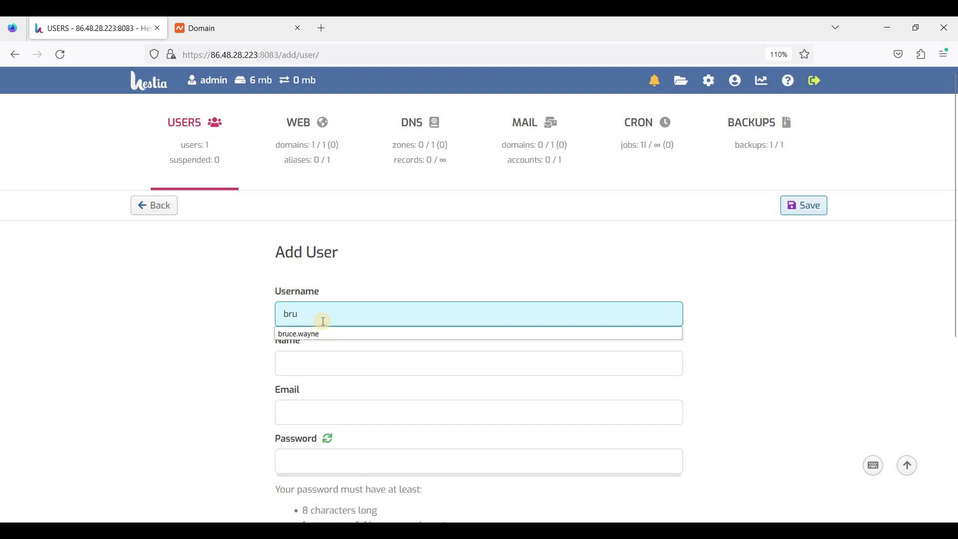
key(Escape)
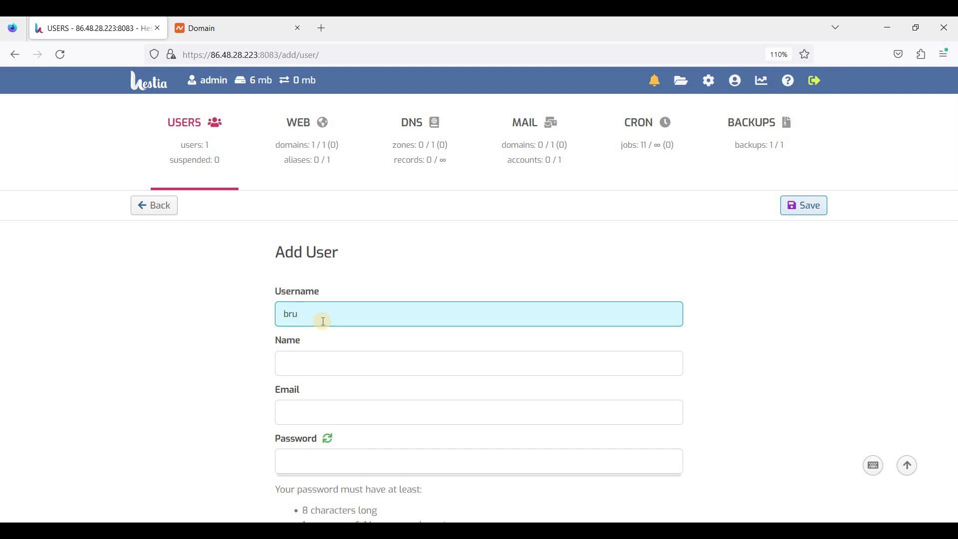
text(uce)
key(Down)
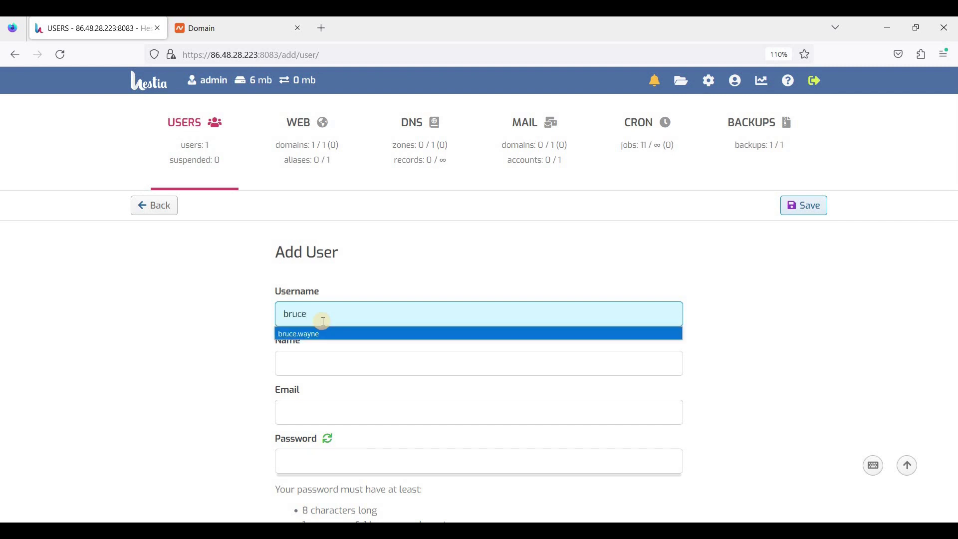
key(Return)
click(389, 368)
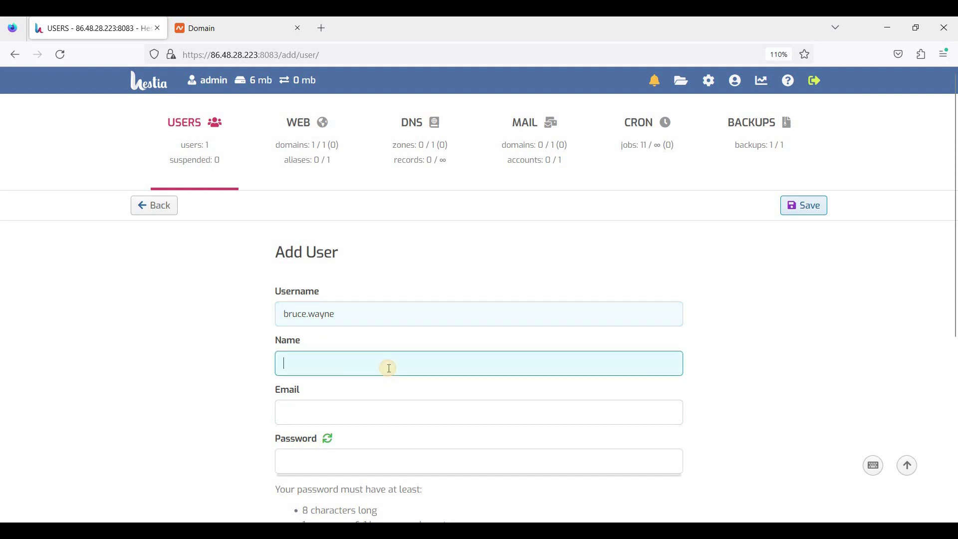
text(Bru)
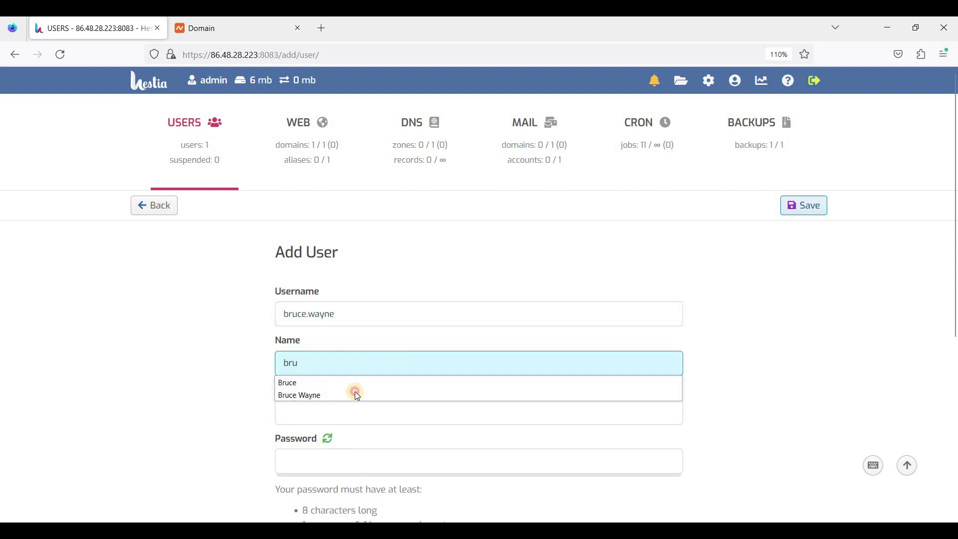
click(353, 394)
click(330, 415)
text(co)
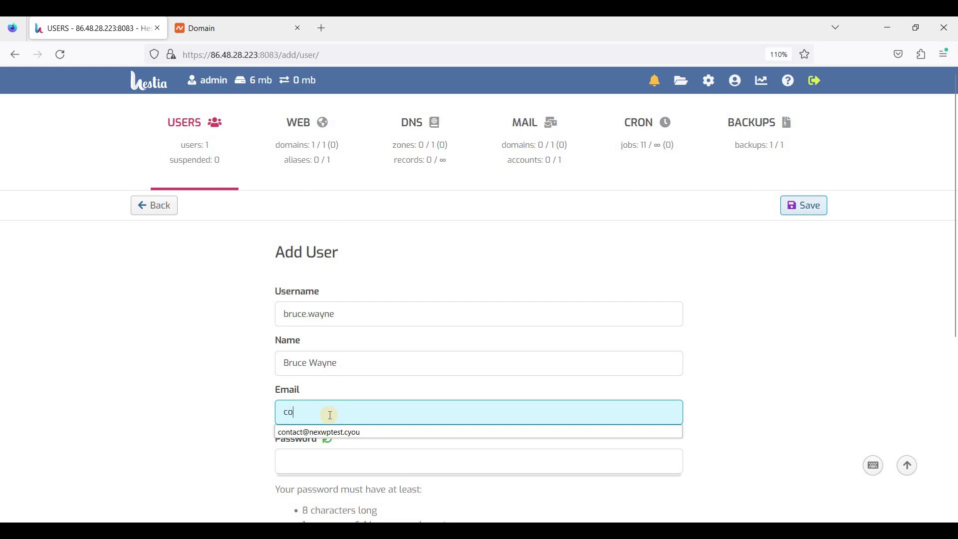
key(BackSpace)
key(BackSpace)
key(BackSpace)
key(BackSpace)
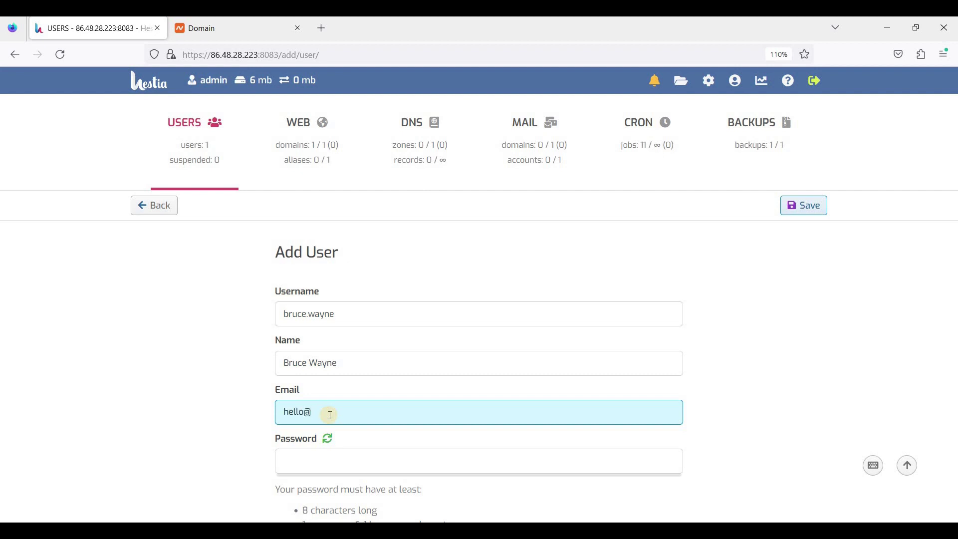
text(flank)
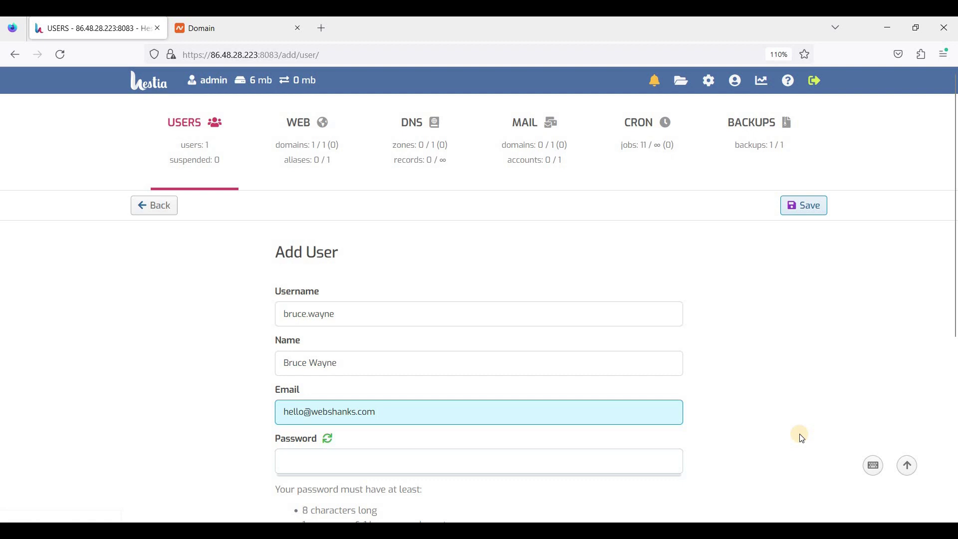
Step: Generate and copy a random password, keep the default package, and save the user
scroll(445, 381, down, 1)
scroll(445, 382, down, 2)
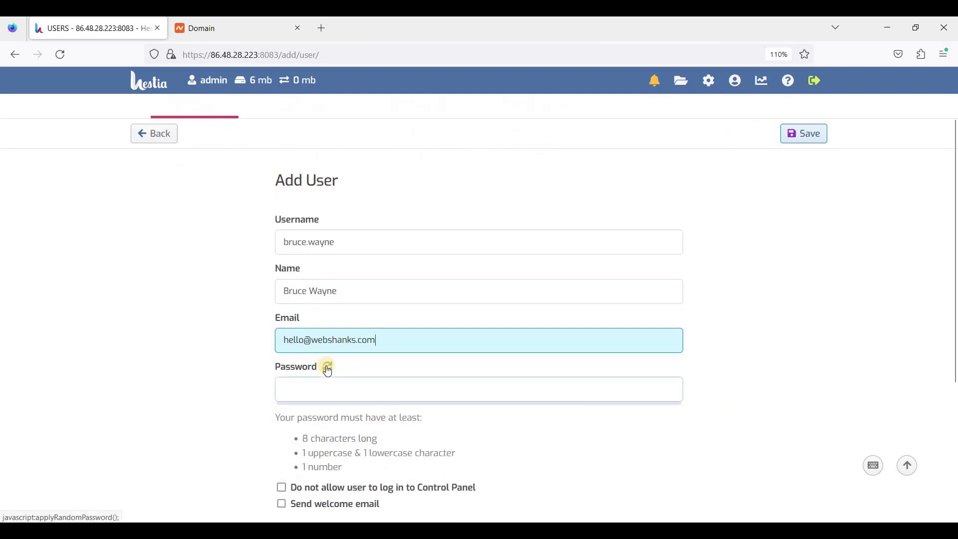
click(328, 368)
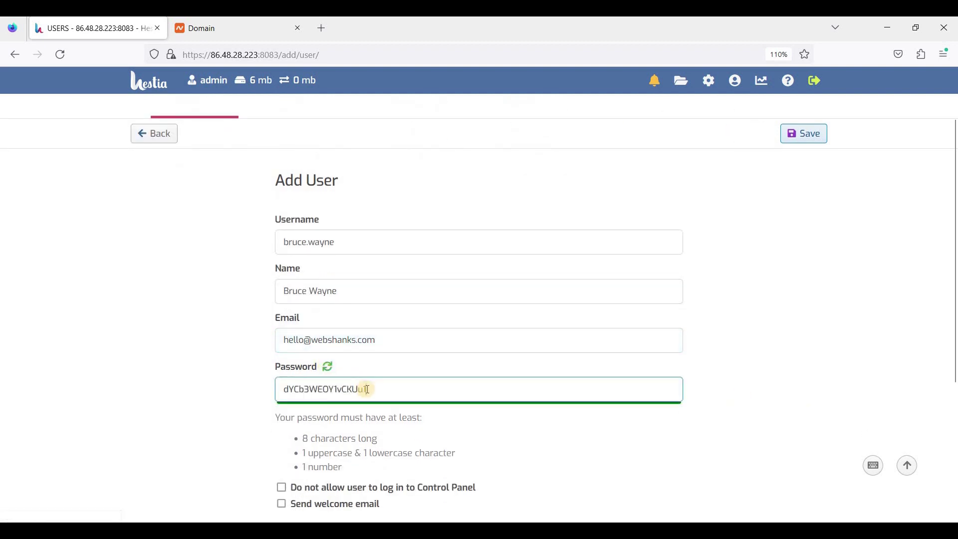
drag(366, 389, 257, 372)
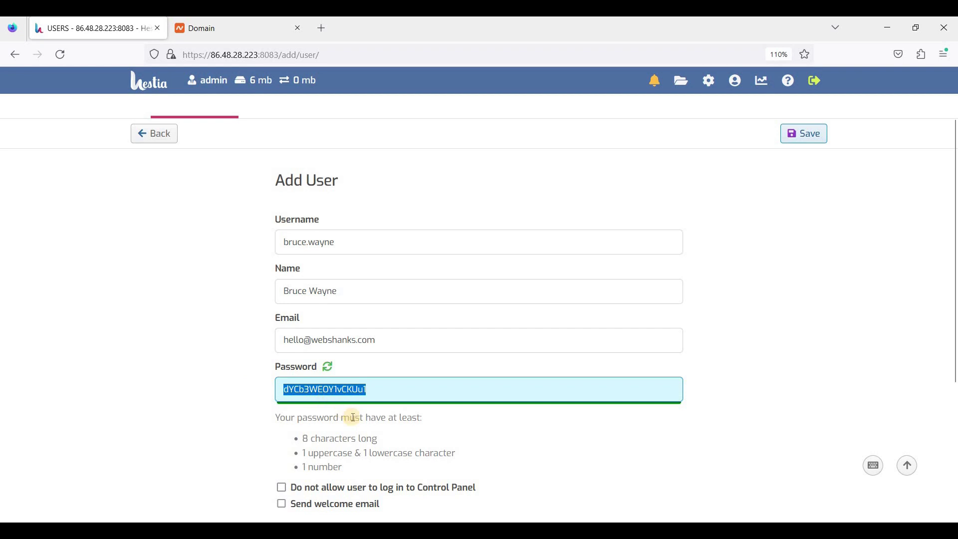
scroll(352, 457, down, 3)
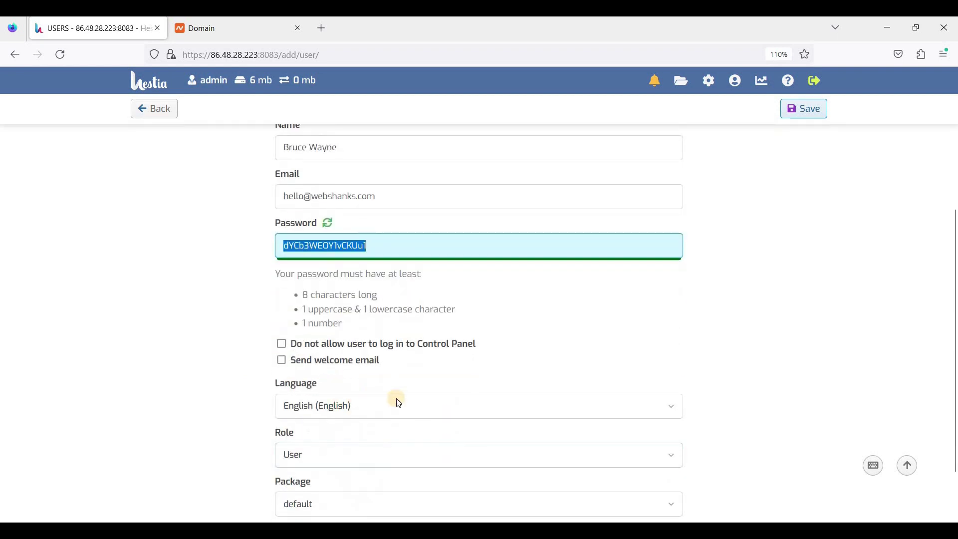
scroll(449, 414, down, 2)
click(338, 438)
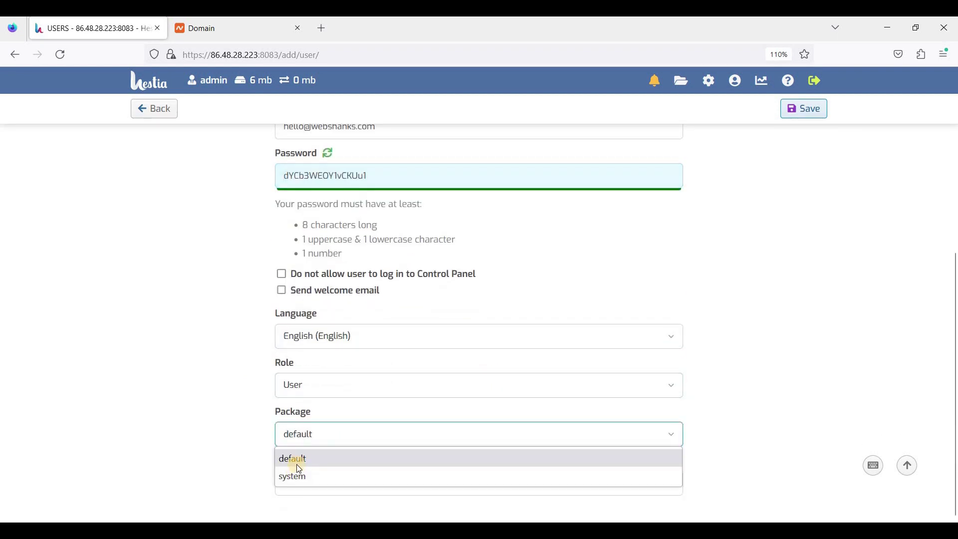
click(317, 457)
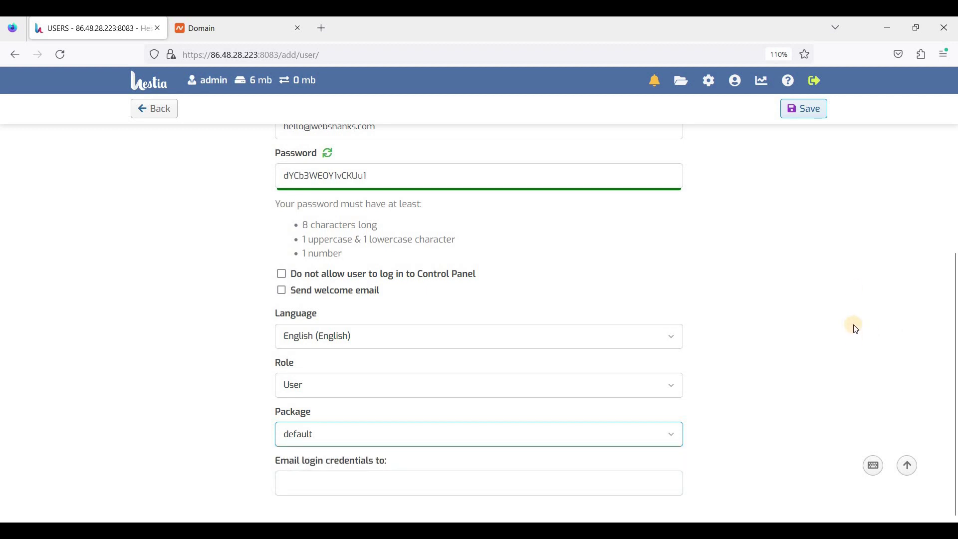
scroll(848, 324, up, 5)
click(794, 206)
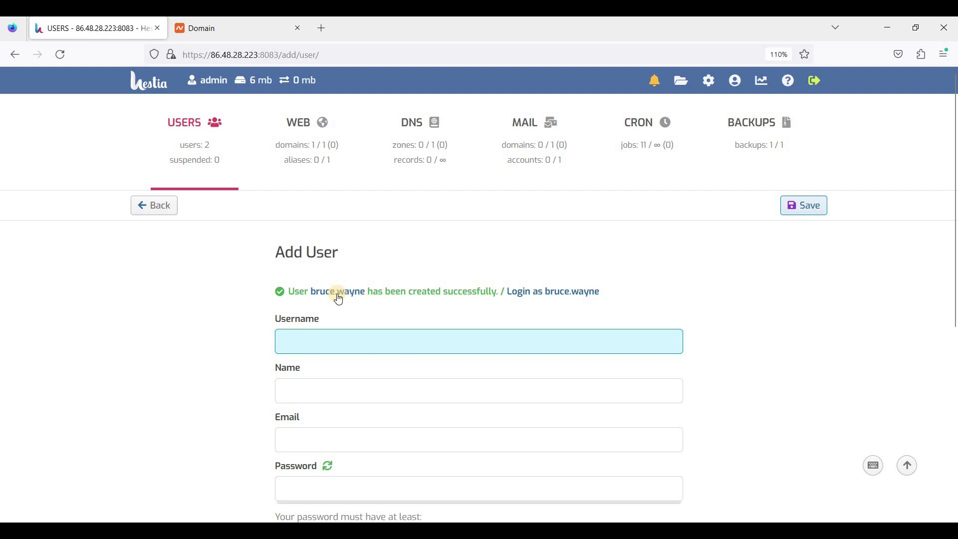
Step: Create web domain webshanks.store with Create DNS zone and Enable mail ticked, and save it
click(156, 207)
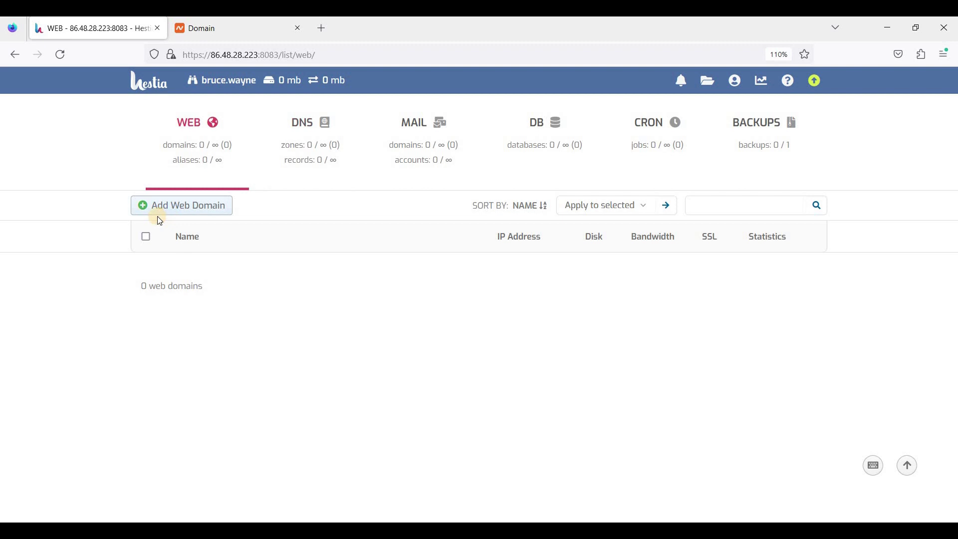
click(200, 211)
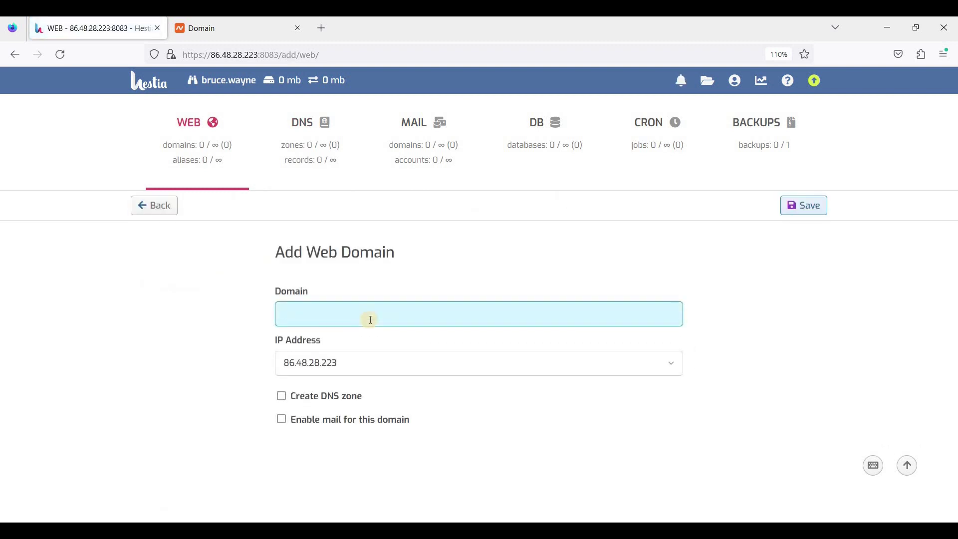
text(webshak)
click(282, 397)
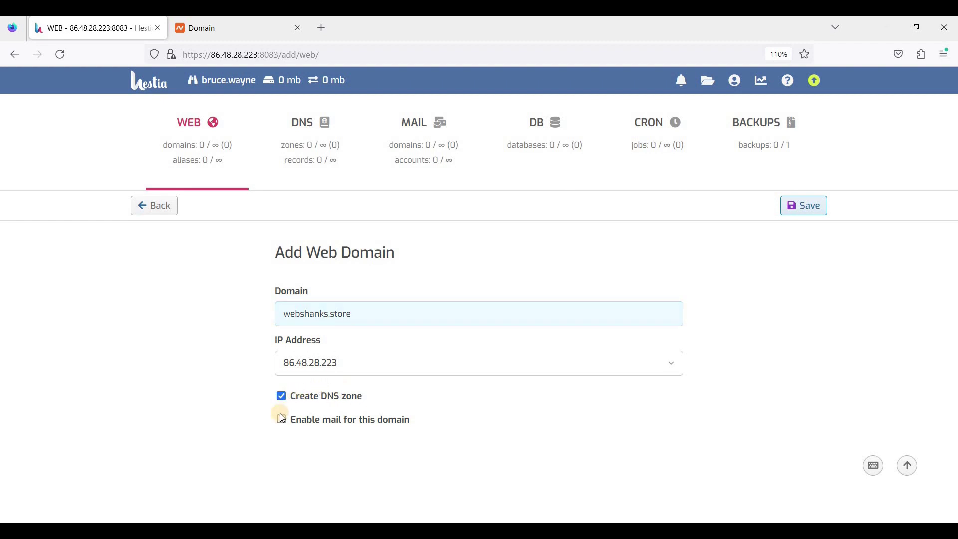
click(314, 423)
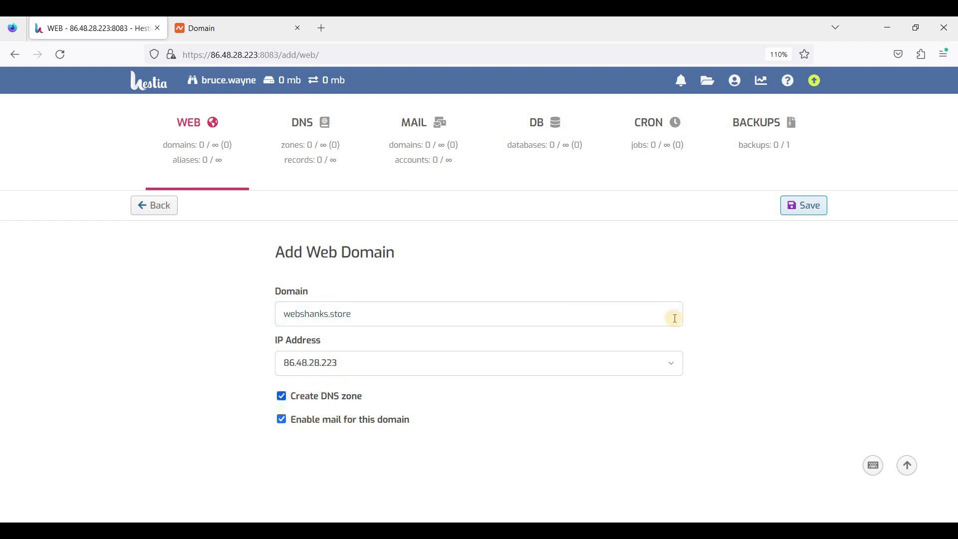
click(802, 216)
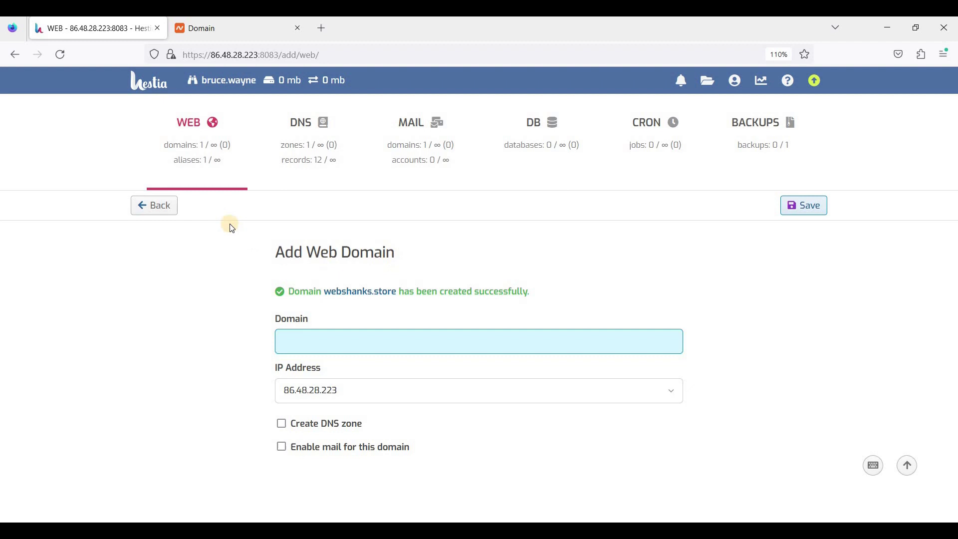
Step: Open webshanks.store's Quick Install App page and choose Setup for WordPress
click(160, 210)
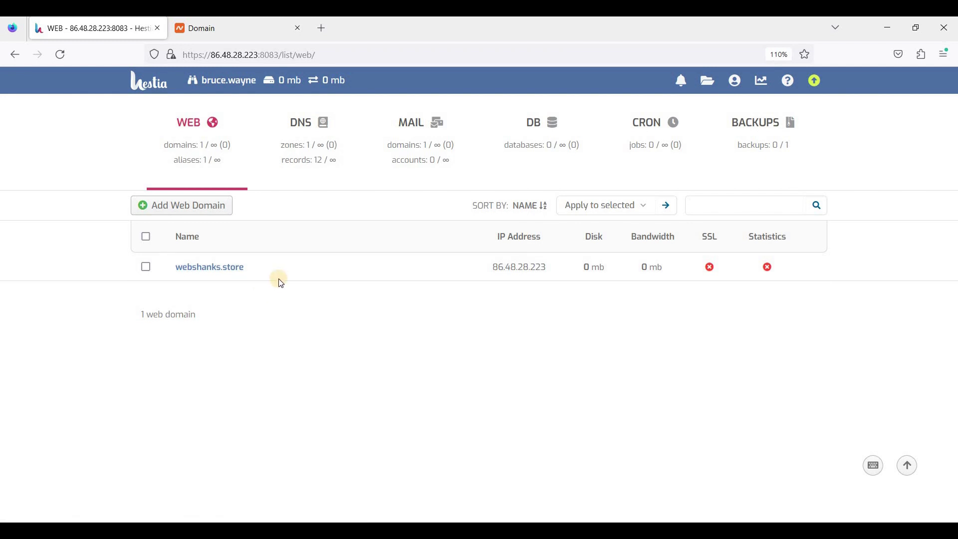
click(225, 268)
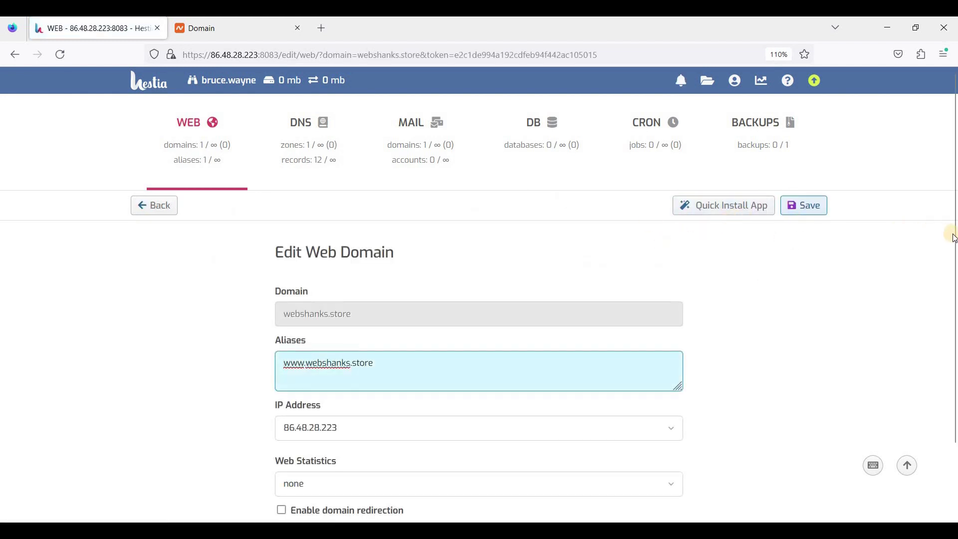
drag(953, 237, 954, 344)
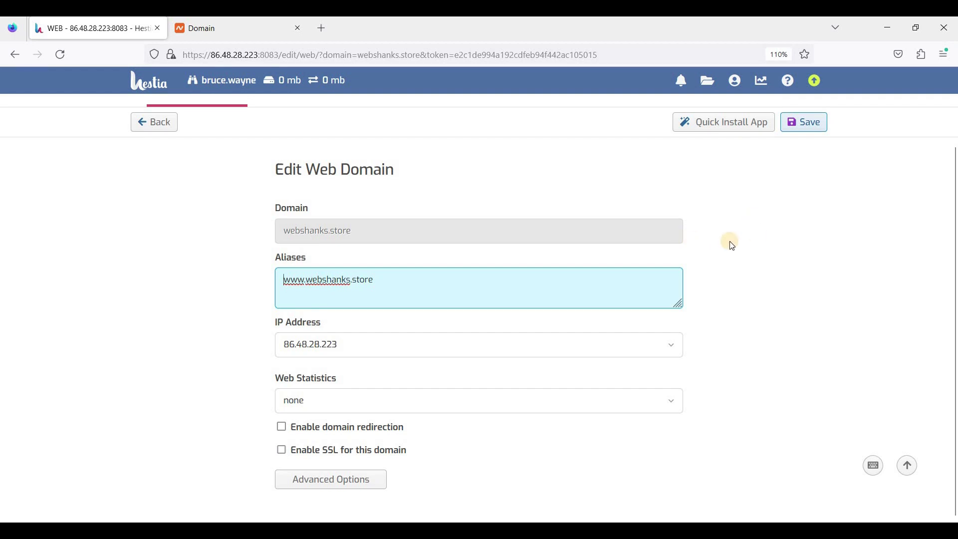
click(719, 129)
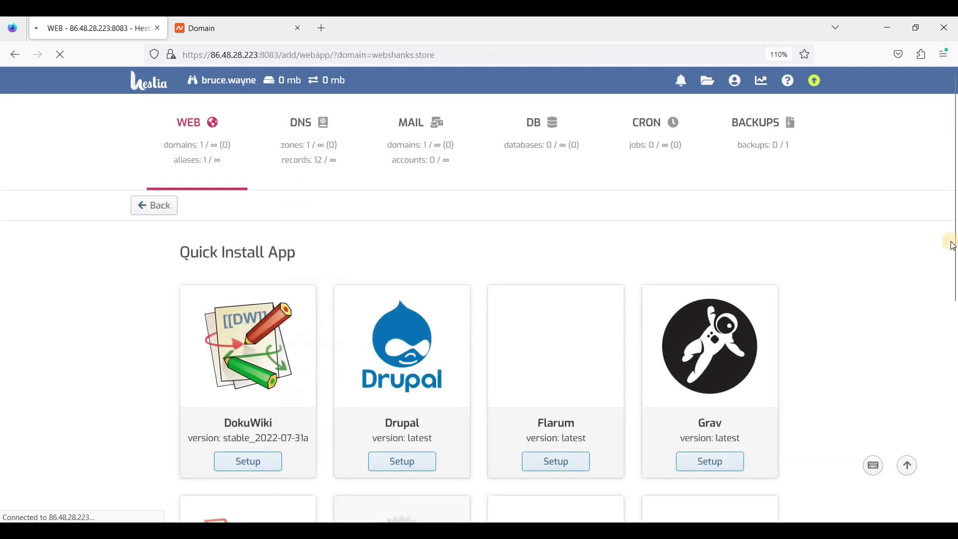
scroll(942, 432, down, 5)
scroll(942, 432, down, 2)
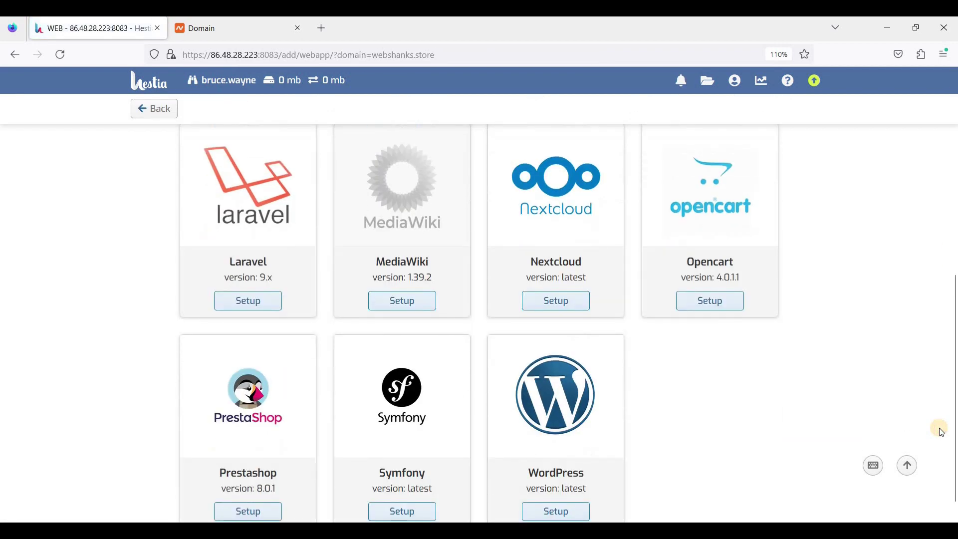
scroll(569, 459, down, 1)
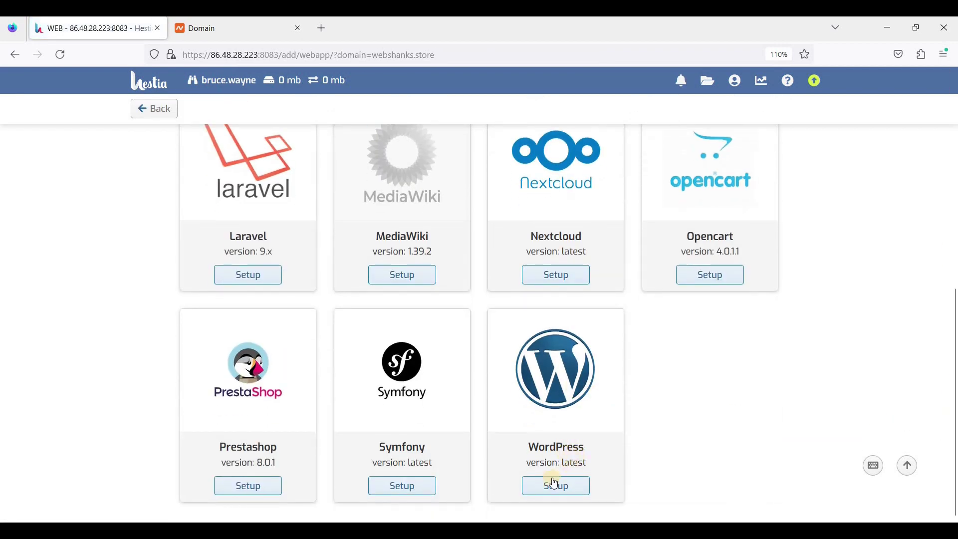
click(555, 484)
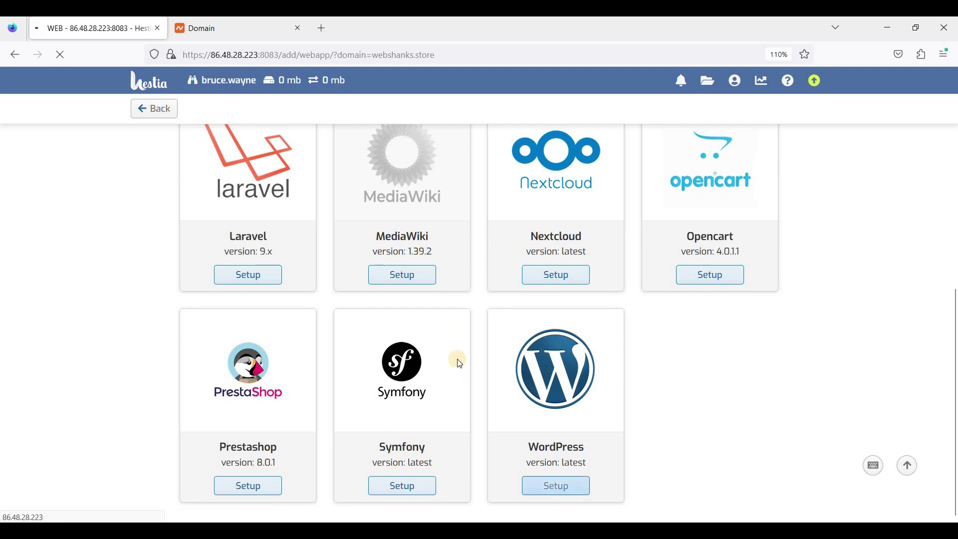
Step: Change the site name to 'WordPress Blog in Hestia' and enter the admin e-mail address
scroll(387, 268, down, 2)
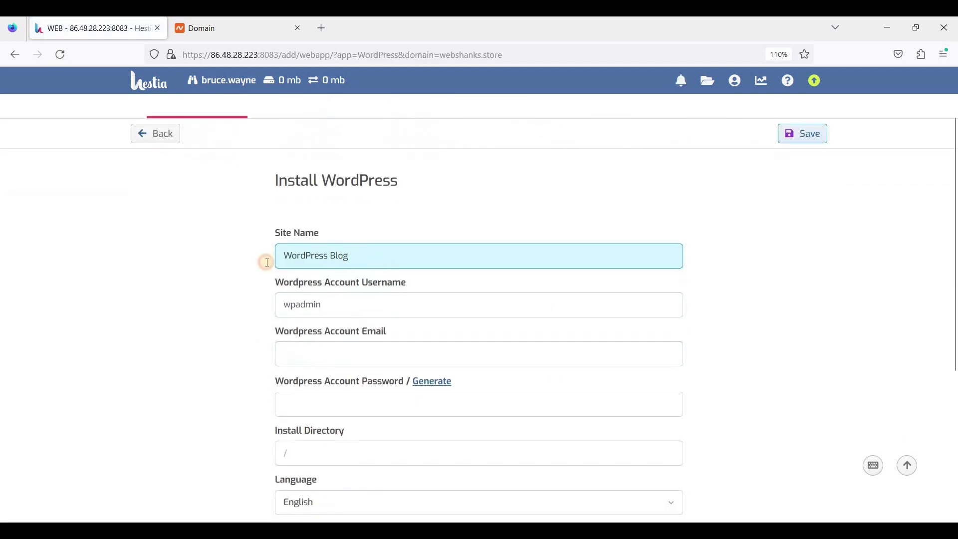
key(ctrl+a)
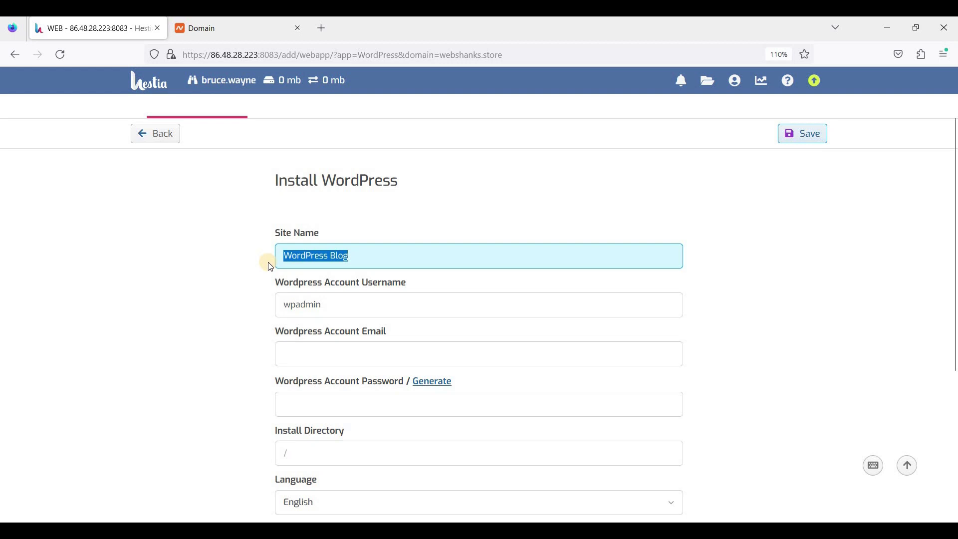
key(Right)
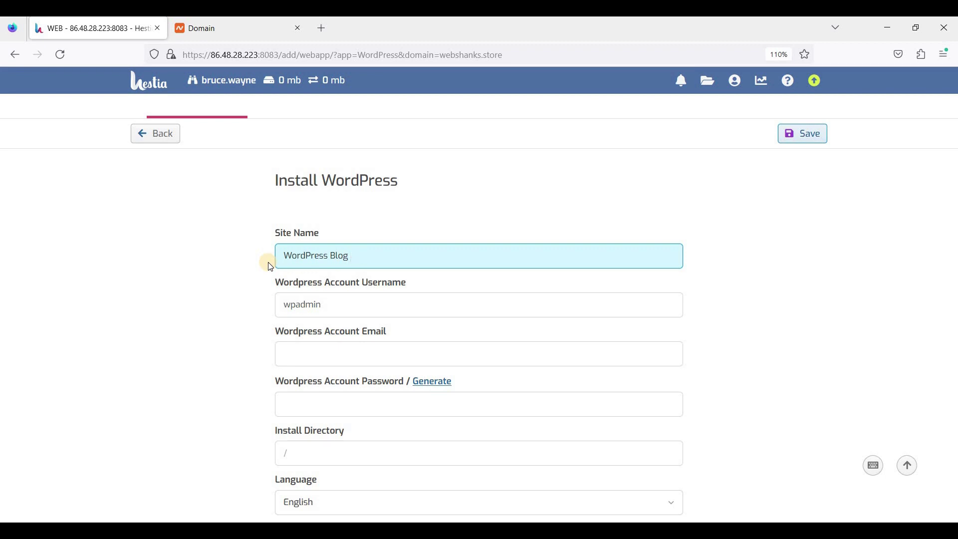
text(in Hestia)
click(309, 355)
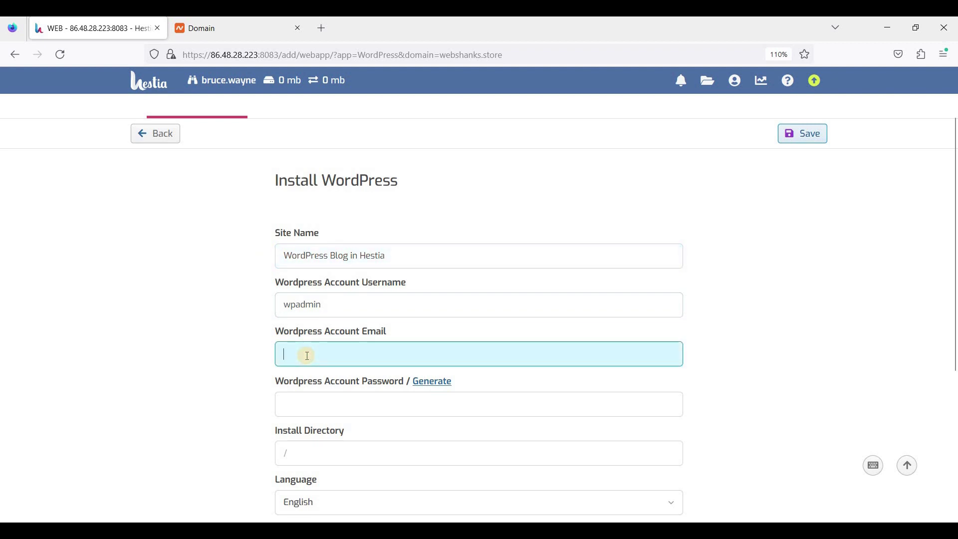
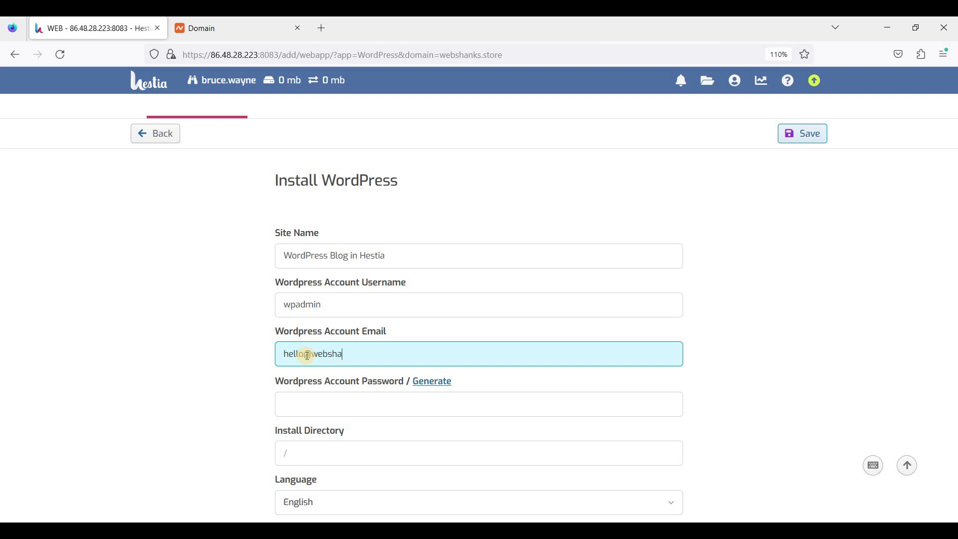
Step: Generate and copy a random admin password, and set the PHP version to 8.1
click(434, 382)
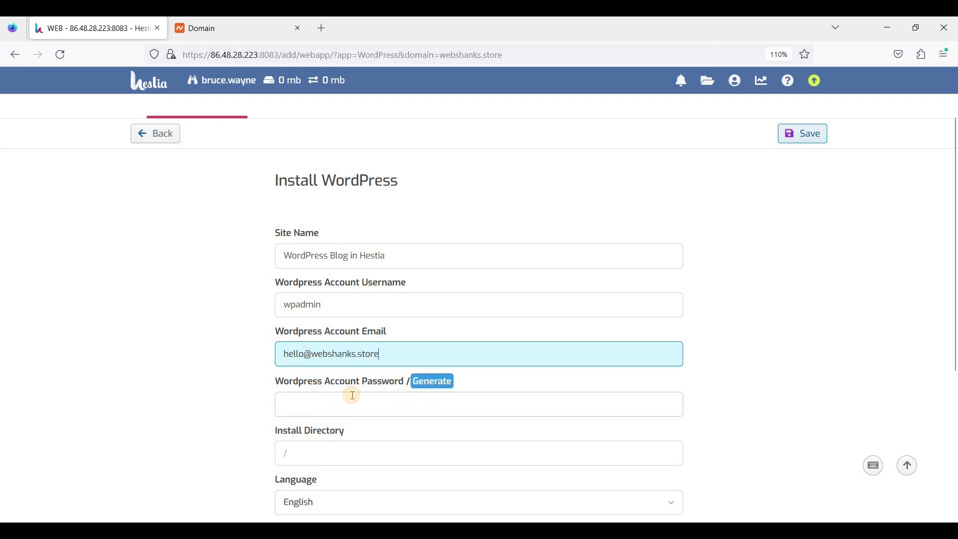
drag(376, 401, 228, 406)
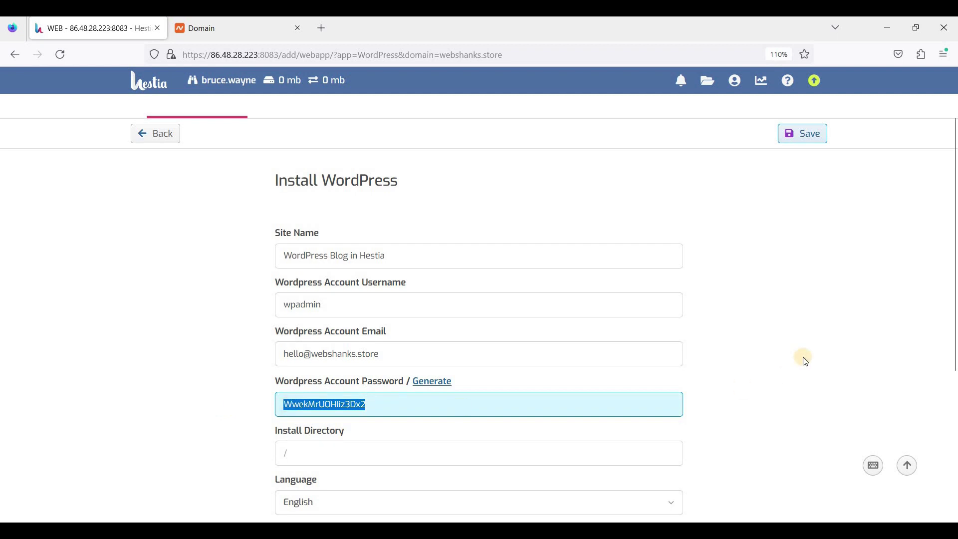
drag(954, 343, 954, 408)
scroll(585, 395, down, 5)
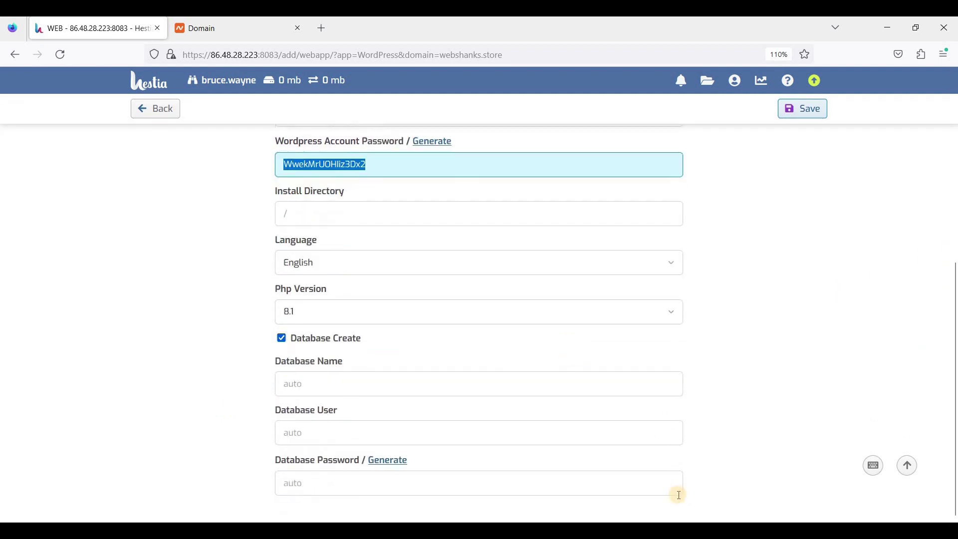
click(401, 317)
click(402, 317)
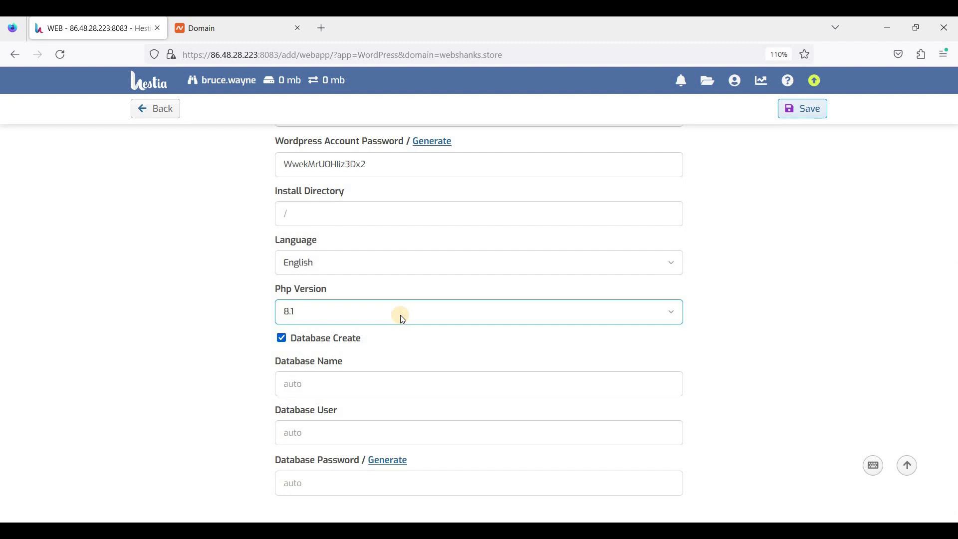
click(402, 317)
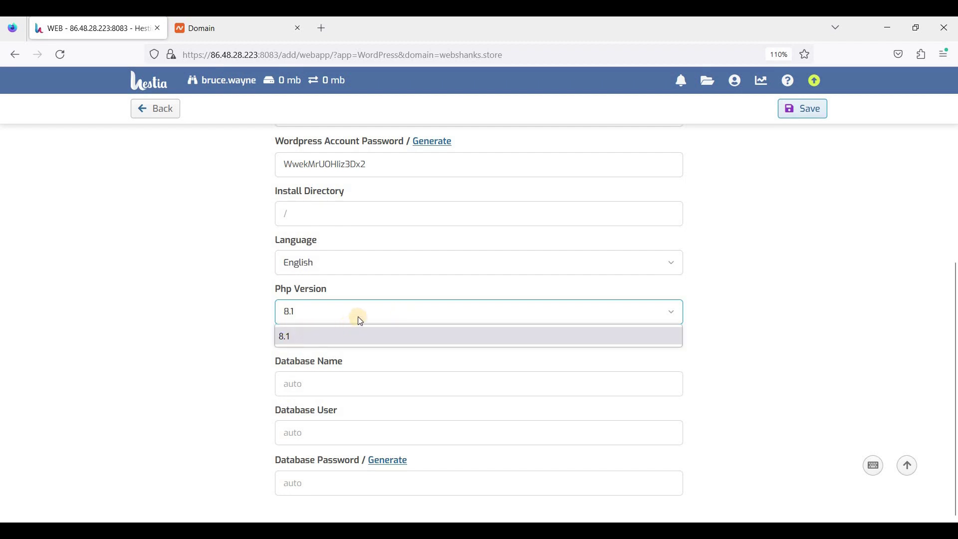
click(355, 337)
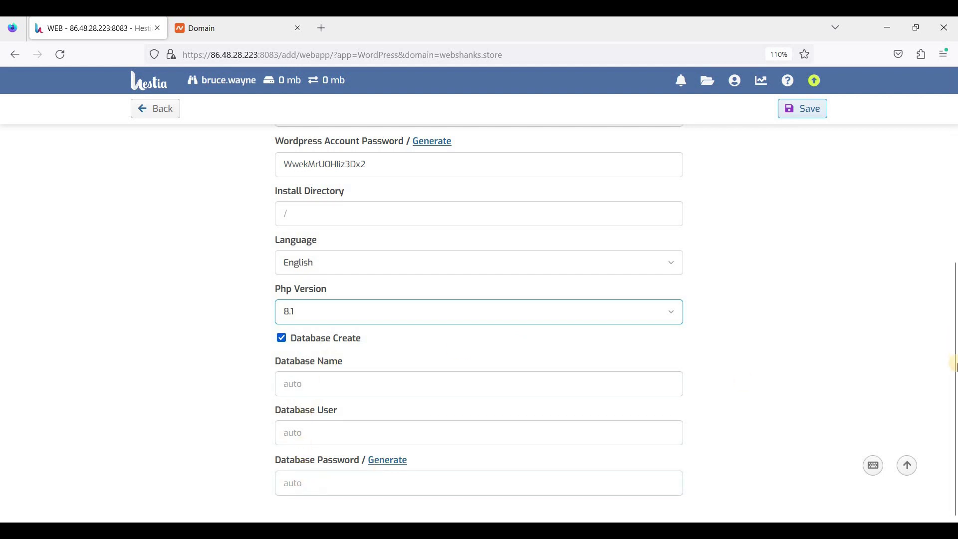
scroll(953, 250, up, 8)
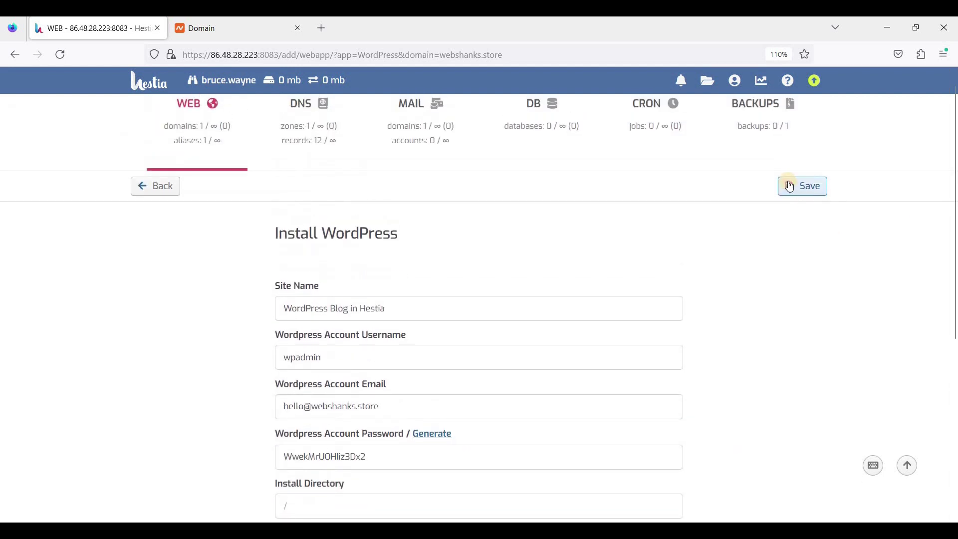
Step: Submit the WordPress install, then return to webshanks.store's Edit Web Domain page
key(ctrl+Return)
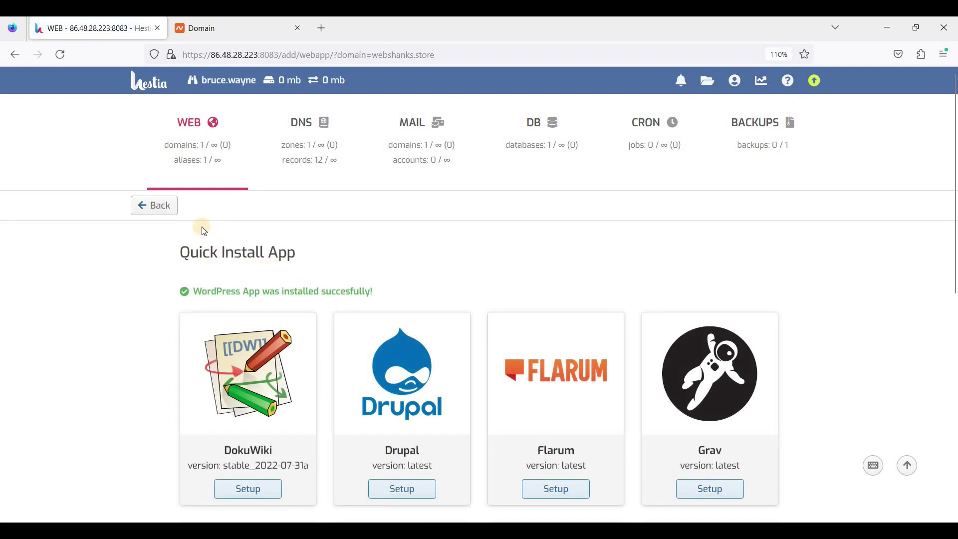
click(166, 208)
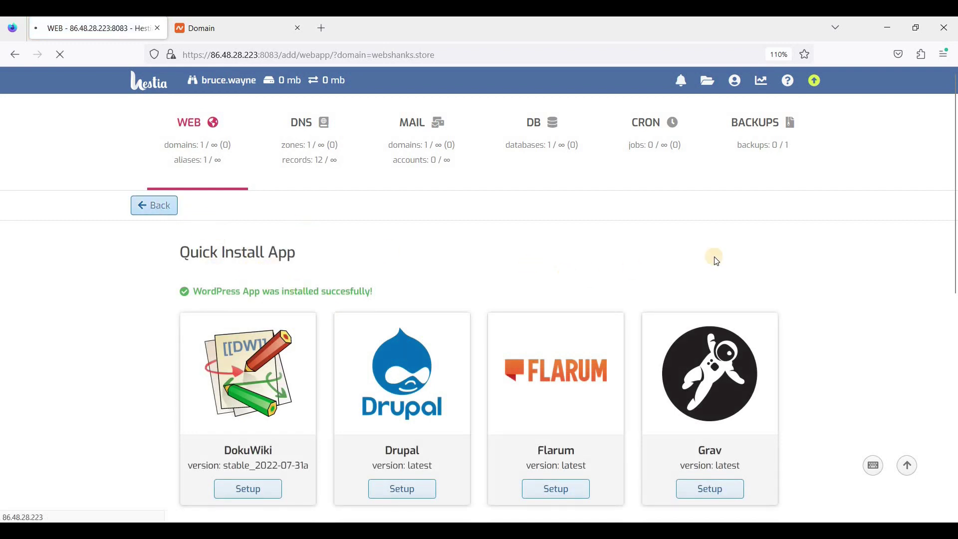
scroll(354, 450, down, 2)
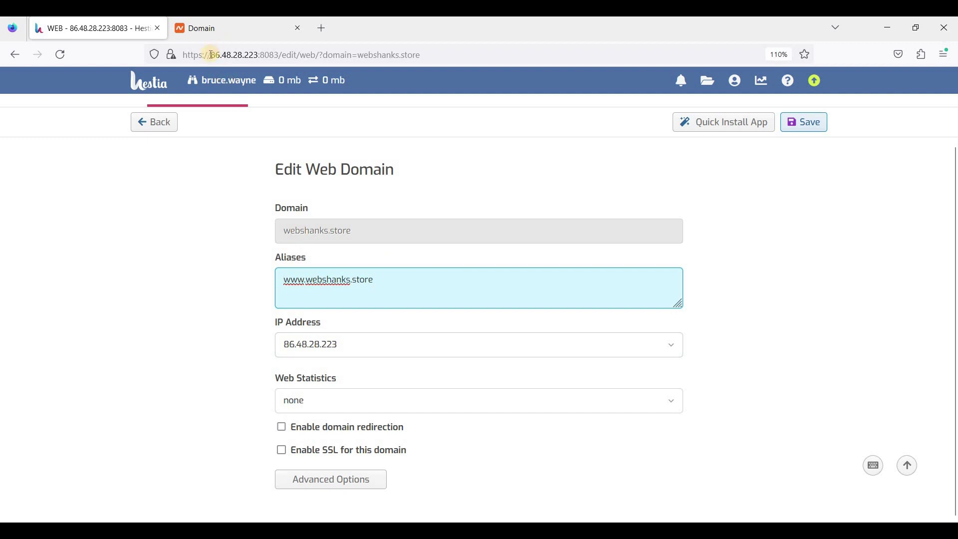
Step: On Namecheap, keep webshanks.store's nameservers on Namecheap BasicDNS and go to Advanced DNS
click(234, 31)
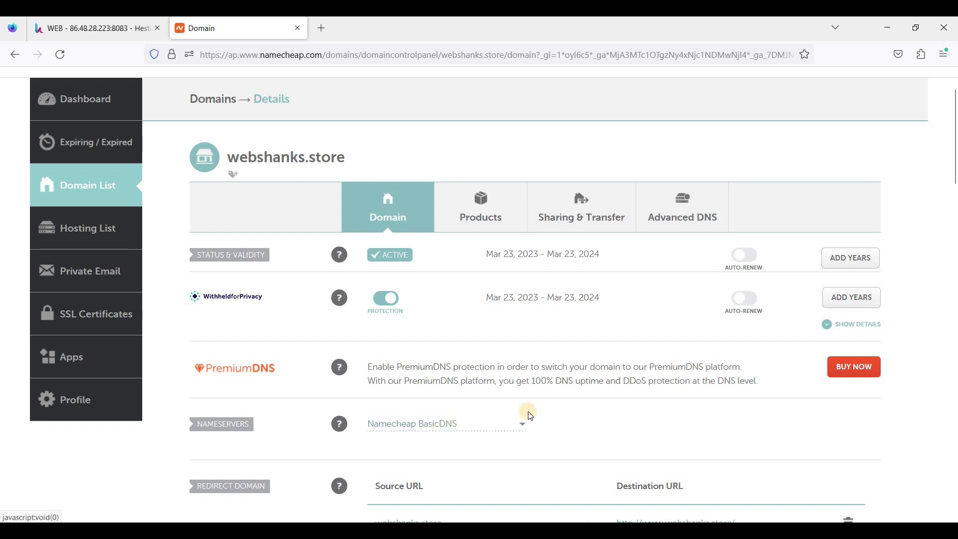
click(525, 425)
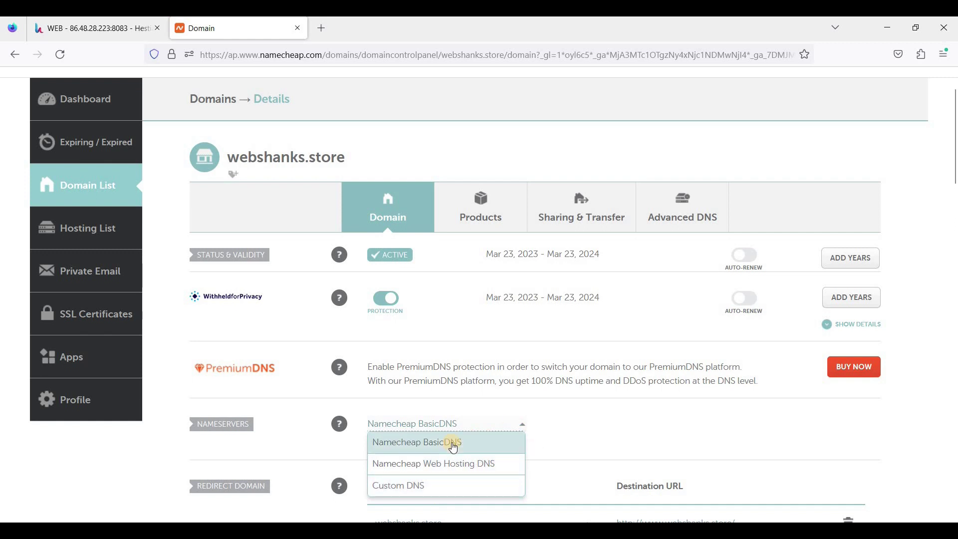
click(526, 433)
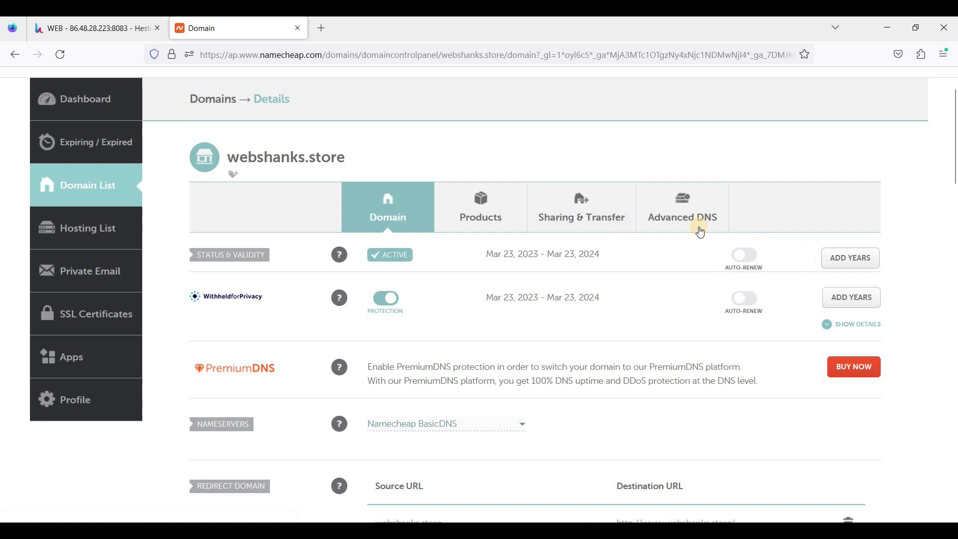
click(691, 220)
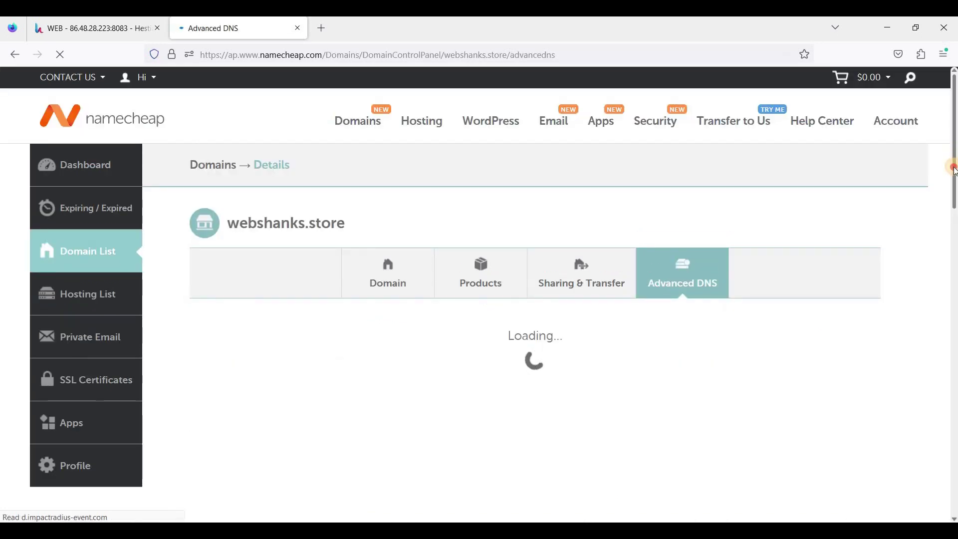
Step: Delete the www CNAME parking record and the @ URL redirect record, confirming each deletion
drag(953, 167, 952, 181)
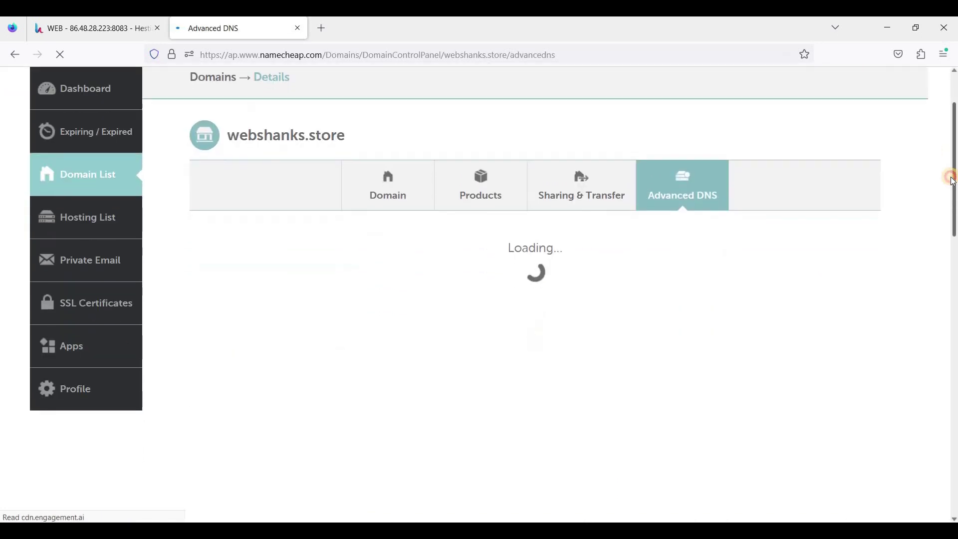
scroll(652, 128, down, 2)
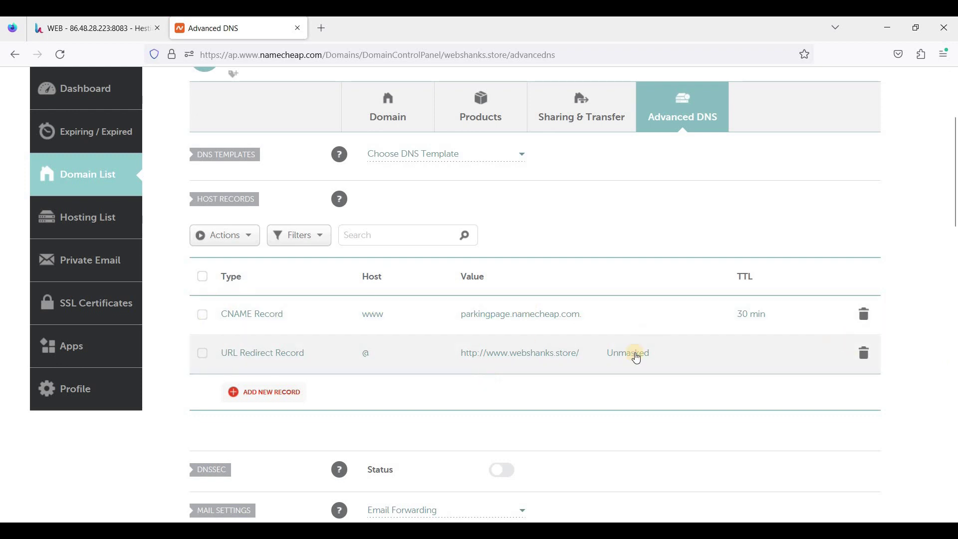
click(870, 320)
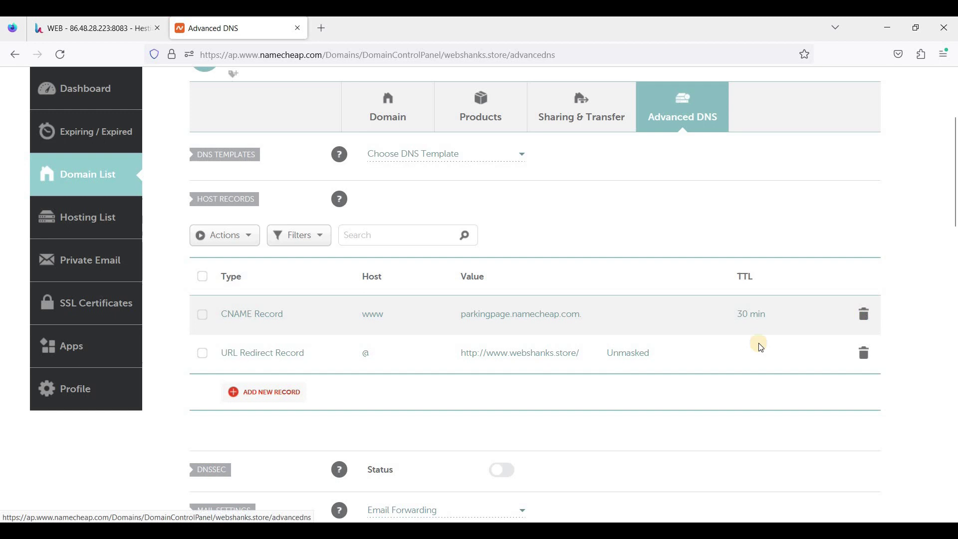
click(776, 370)
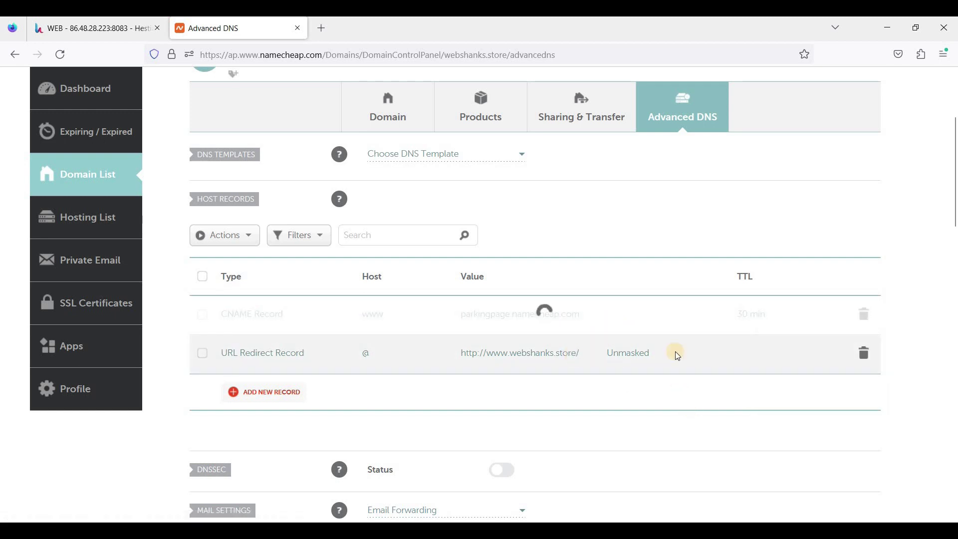
click(863, 316)
click(805, 384)
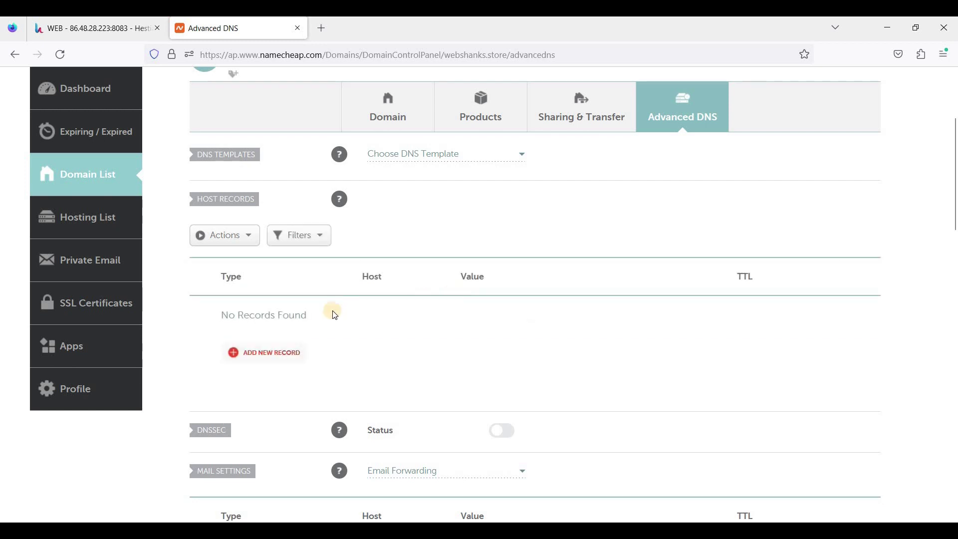
Step: Add and save an A record with host @ pointing to 86.48.28.223, copied from Hestia
click(282, 363)
click(397, 231)
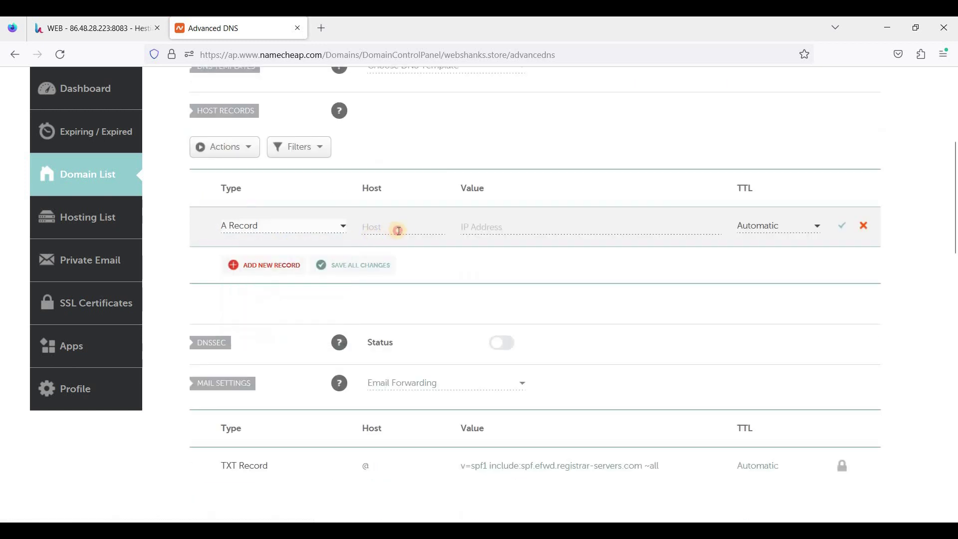
text(@)
click(488, 232)
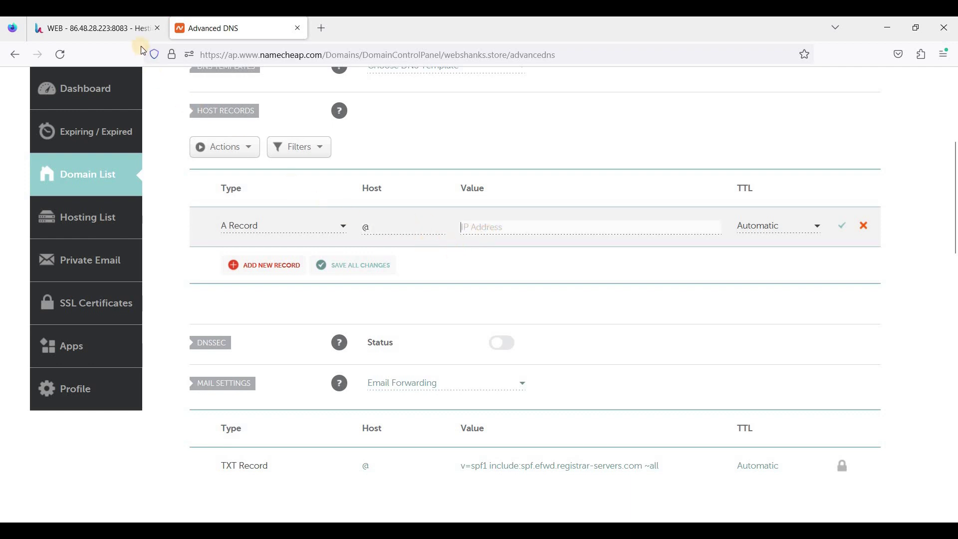
key(ctrl+Tab)
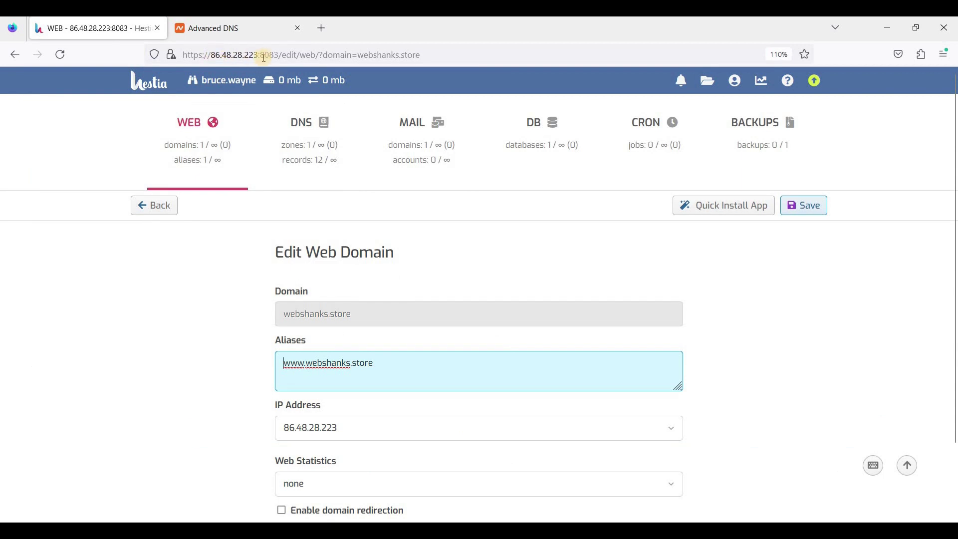
click(244, 33)
click(503, 226)
text(86.48.28.223)
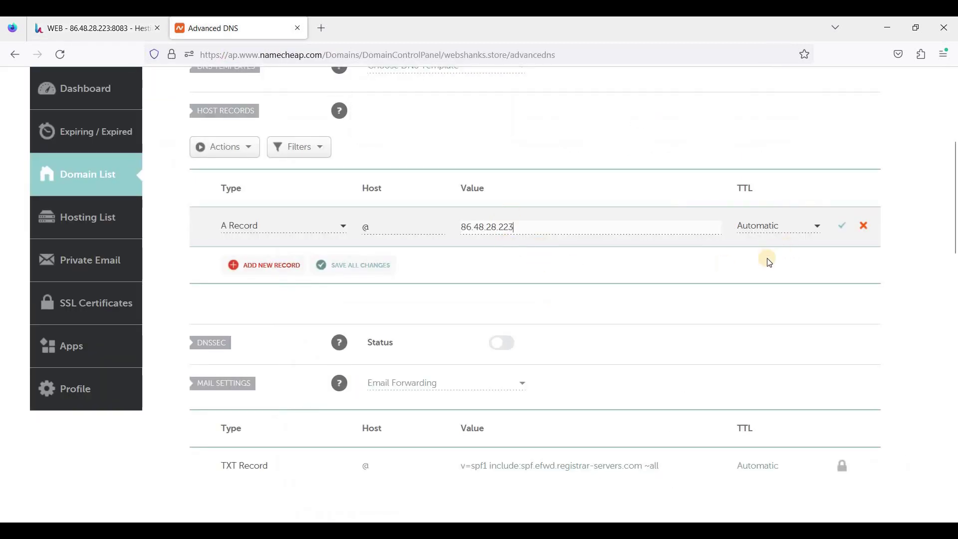
click(843, 233)
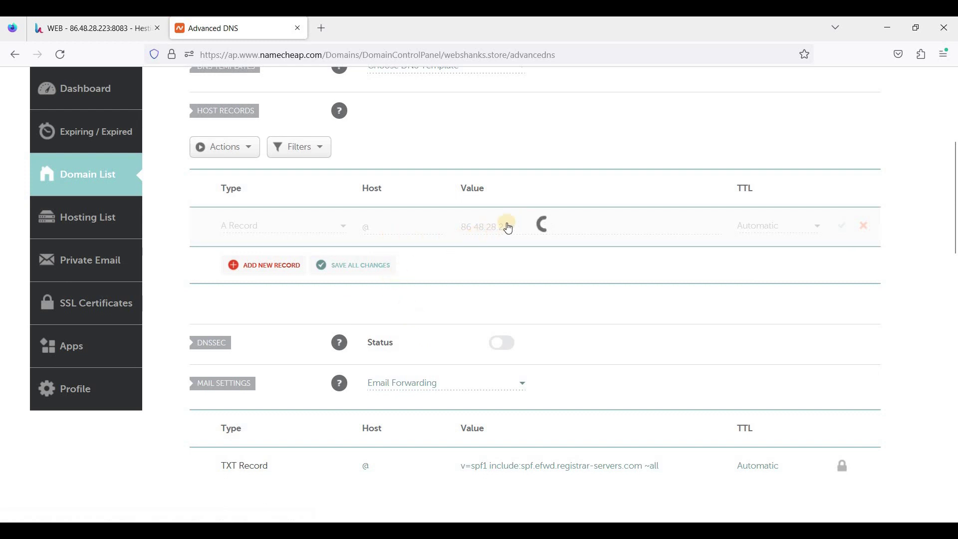
Step: Add a Namecheap A record with host www pointing to 86.48.28.223 and save it
click(281, 275)
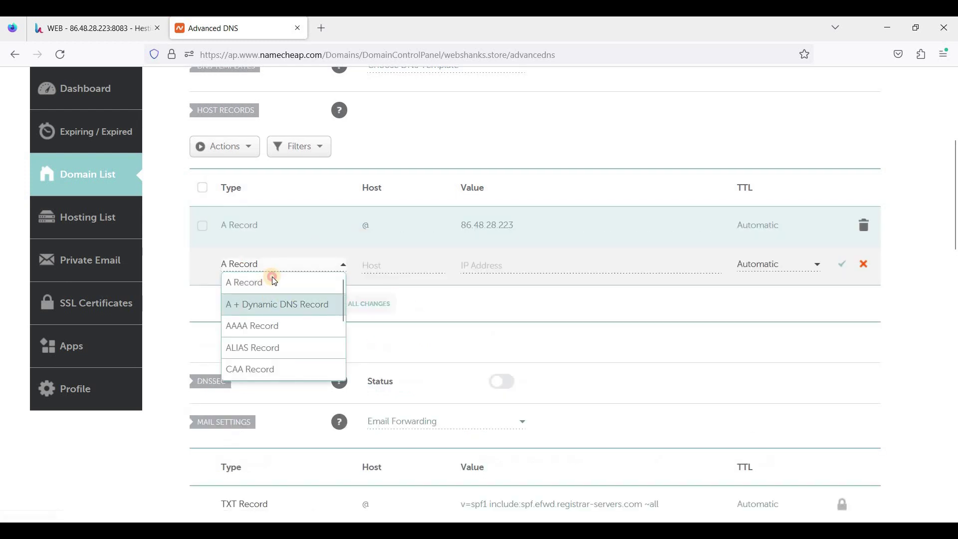
click(271, 278)
click(387, 268)
text(www)
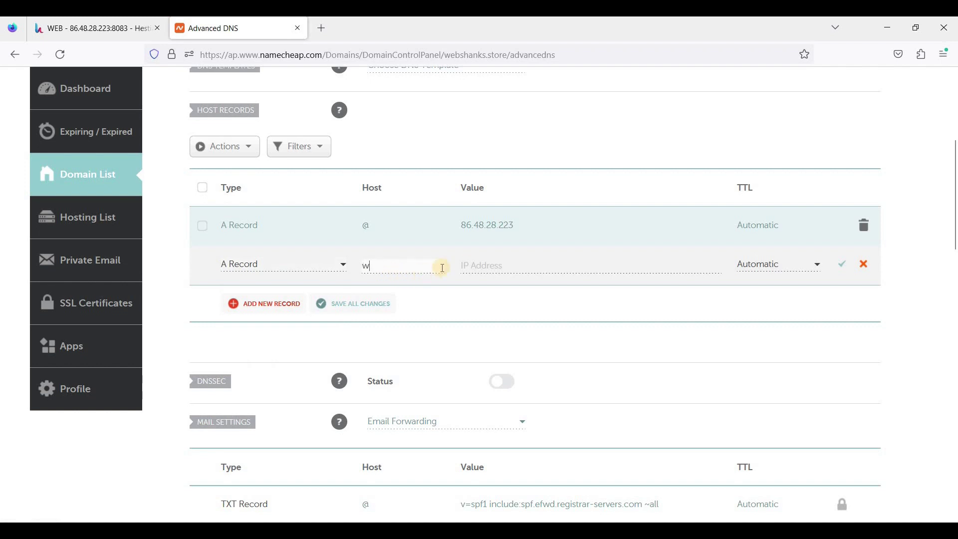
click(478, 268)
text(86.48.28.223)
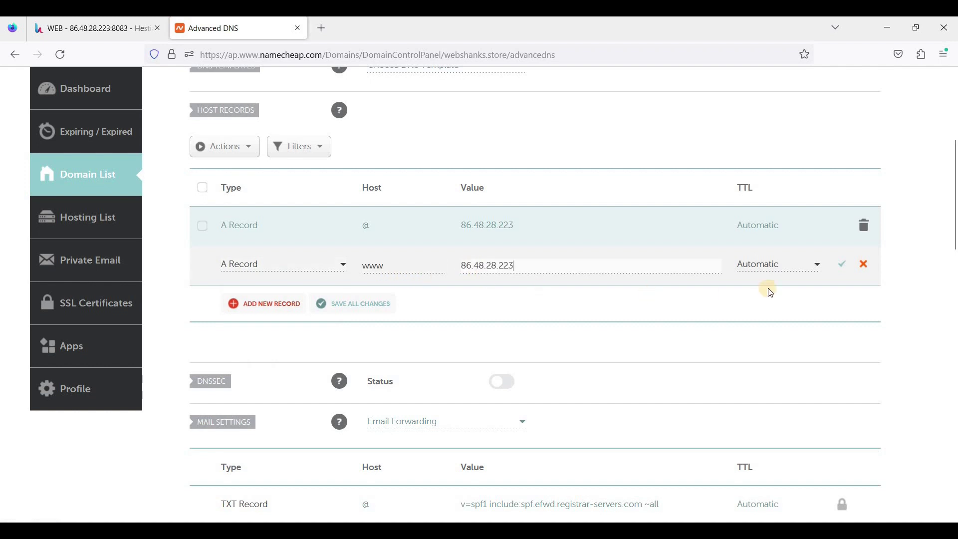
key(Return)
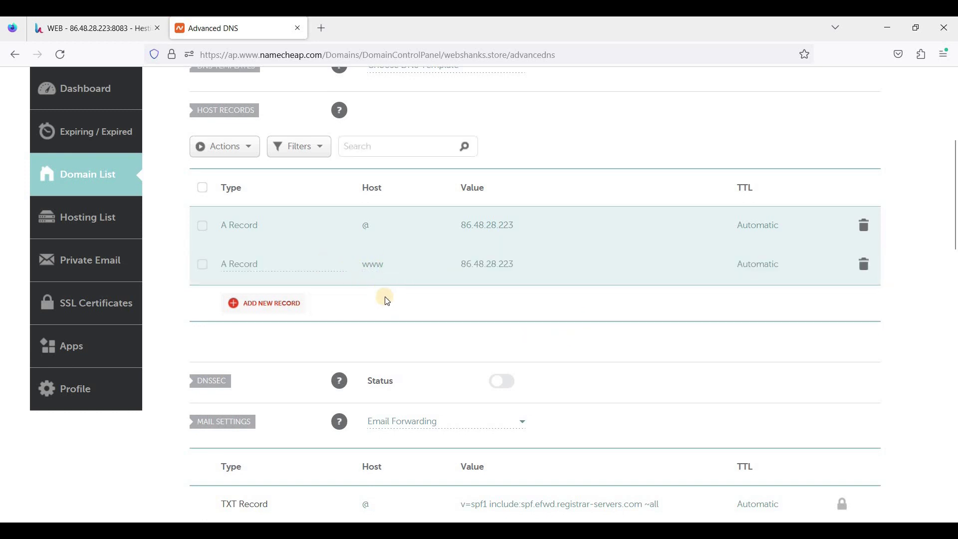
scroll(391, 309, up, 3)
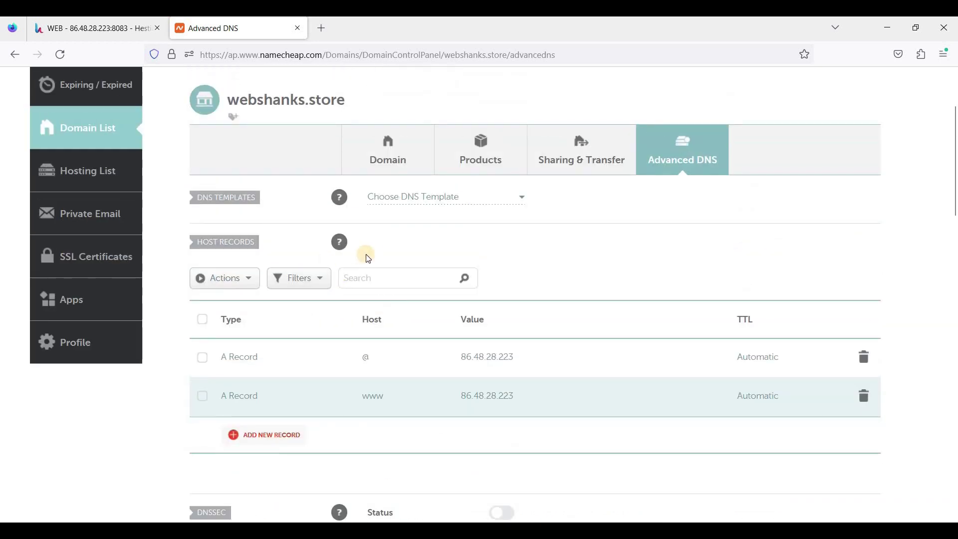
Step: Back in Hestia's Edit Web Domain, tick Enable SSL and Enable automatic HTTPS redirection for webshanks.store
click(110, 36)
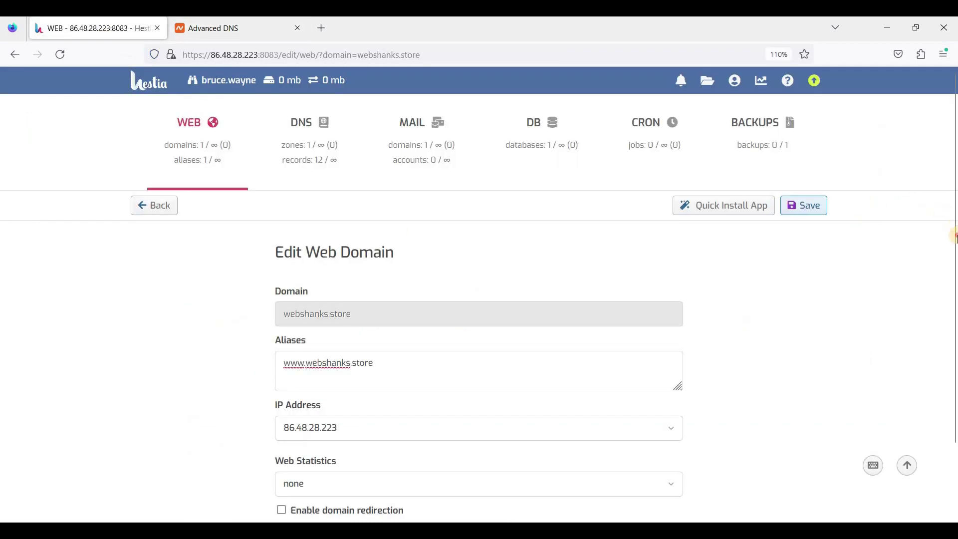
scroll(423, 430, down, 3)
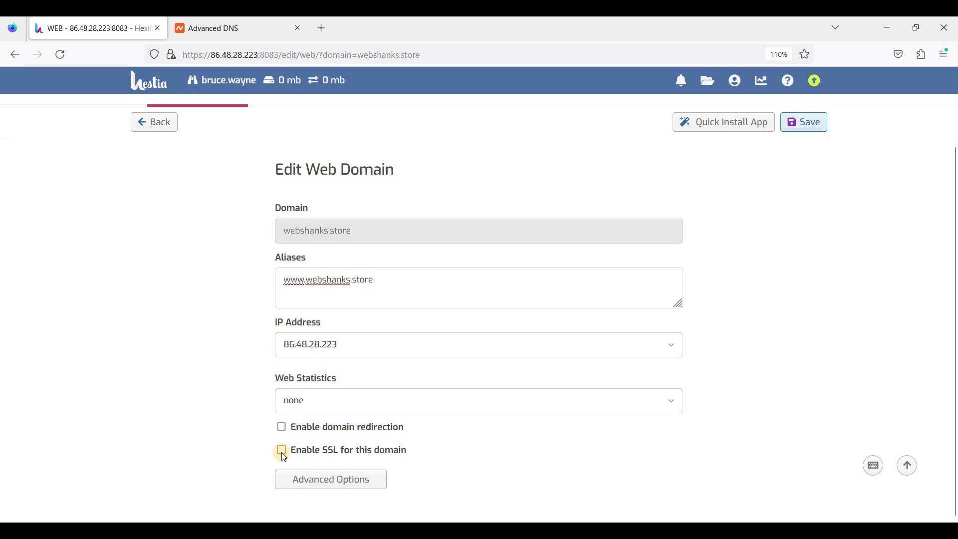
click(374, 451)
scroll(355, 347, up, 2)
scroll(355, 347, down, 5)
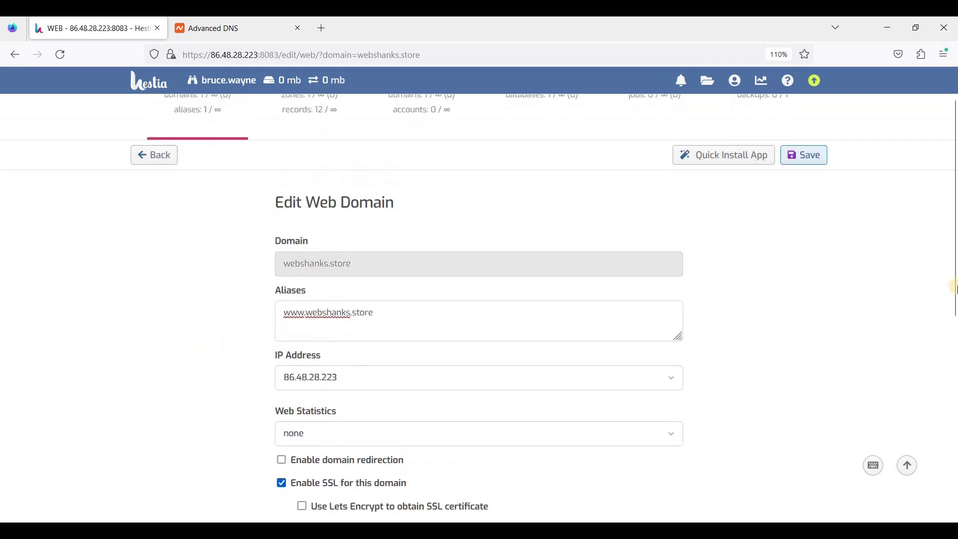
scroll(365, 374, down, 3)
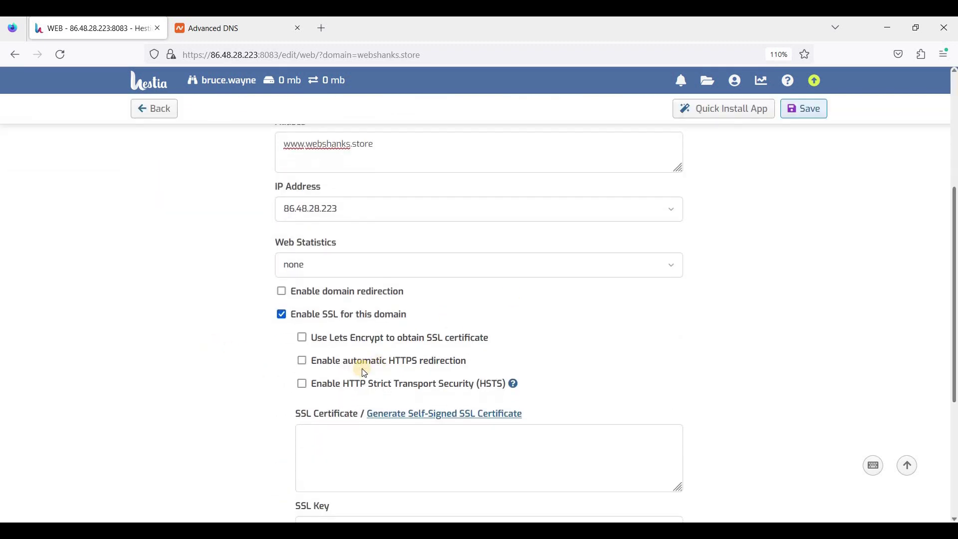
click(302, 361)
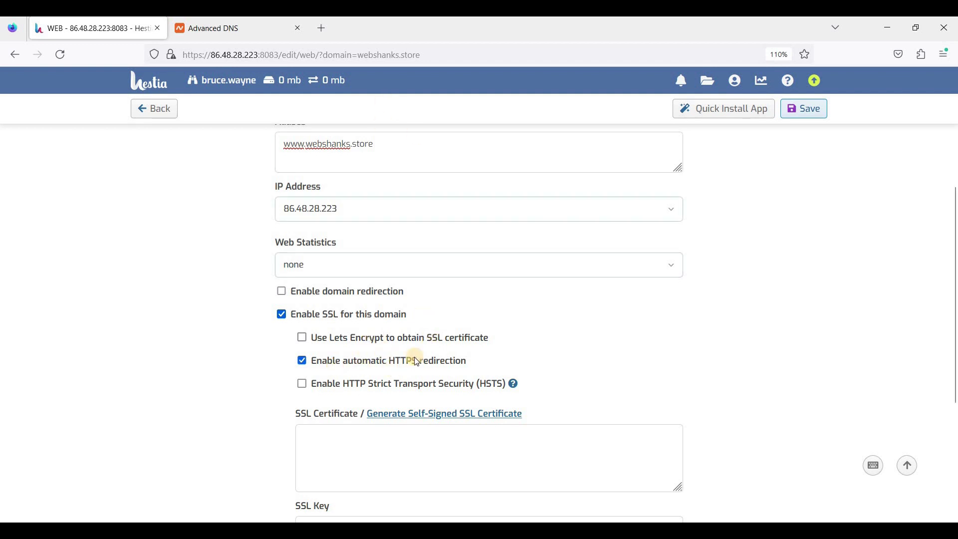
Step: Run a whatsmydns.net A record lookup for webshanks.store to confirm it resolves to 86.48.28.223
click(329, 30)
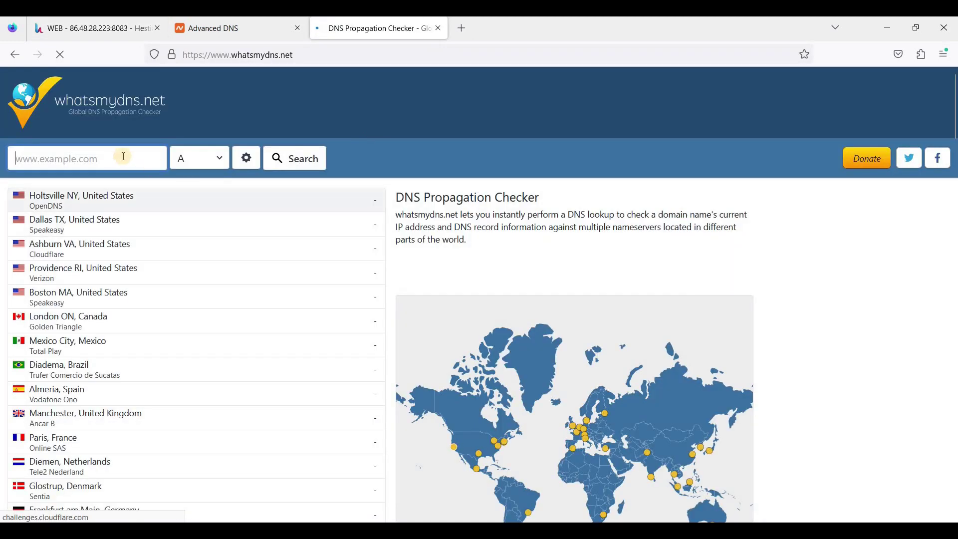
text(web)
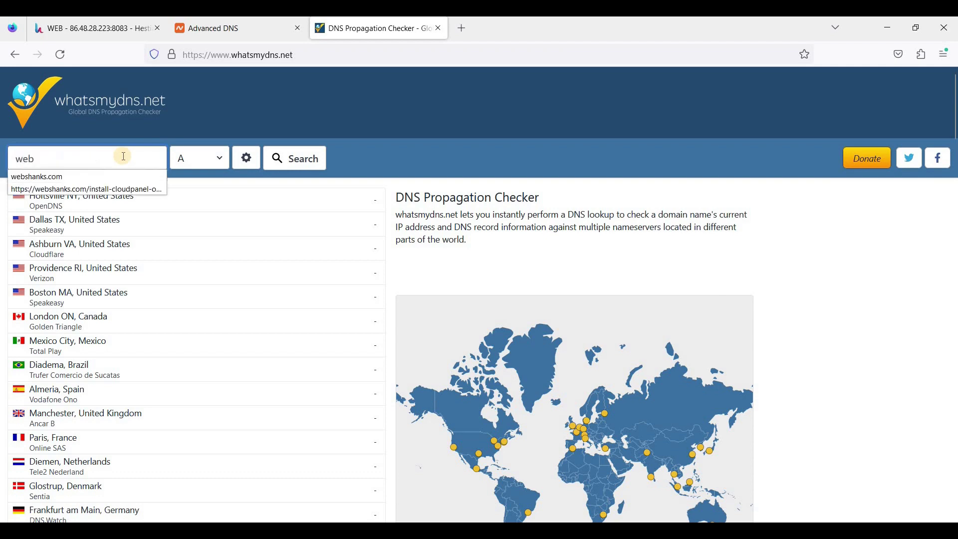
text(shanks.store)
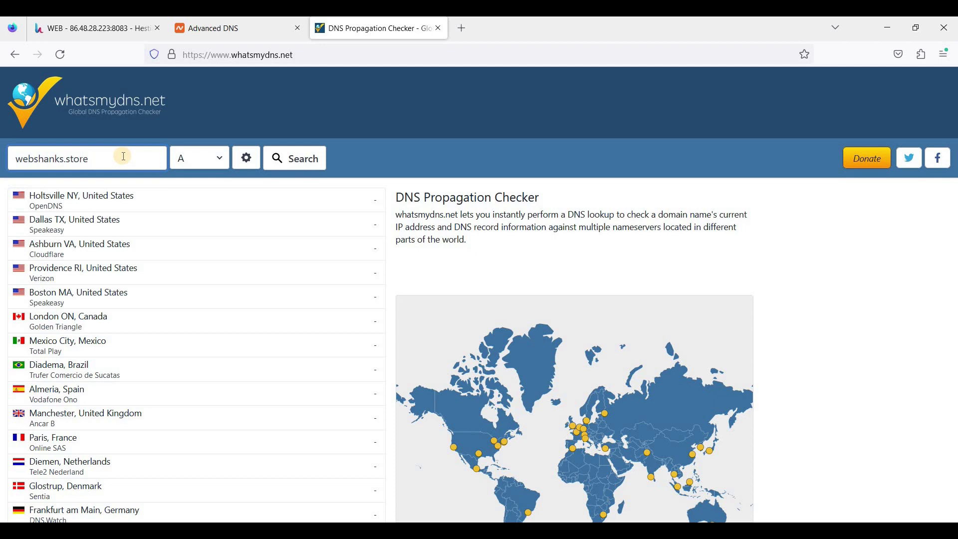
key(Return)
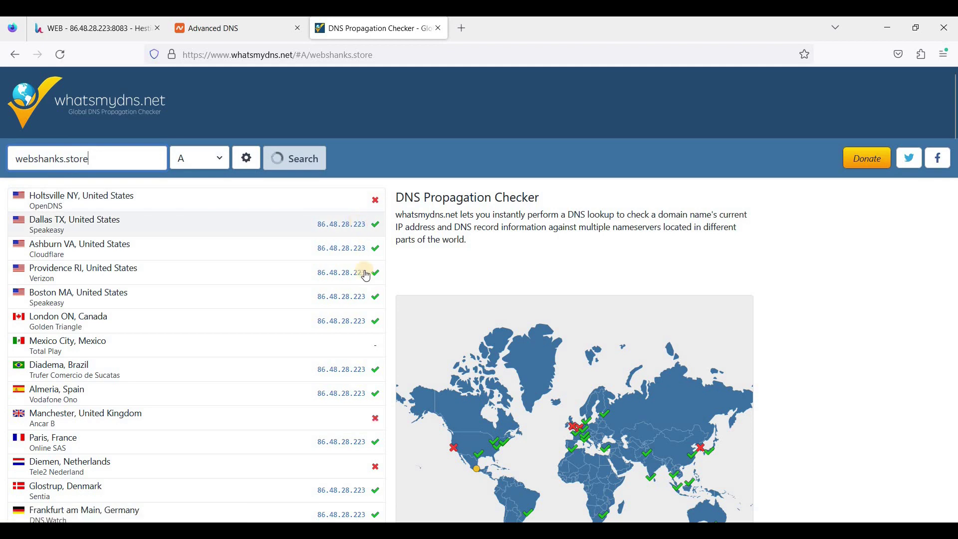
scroll(407, 387, down, 3)
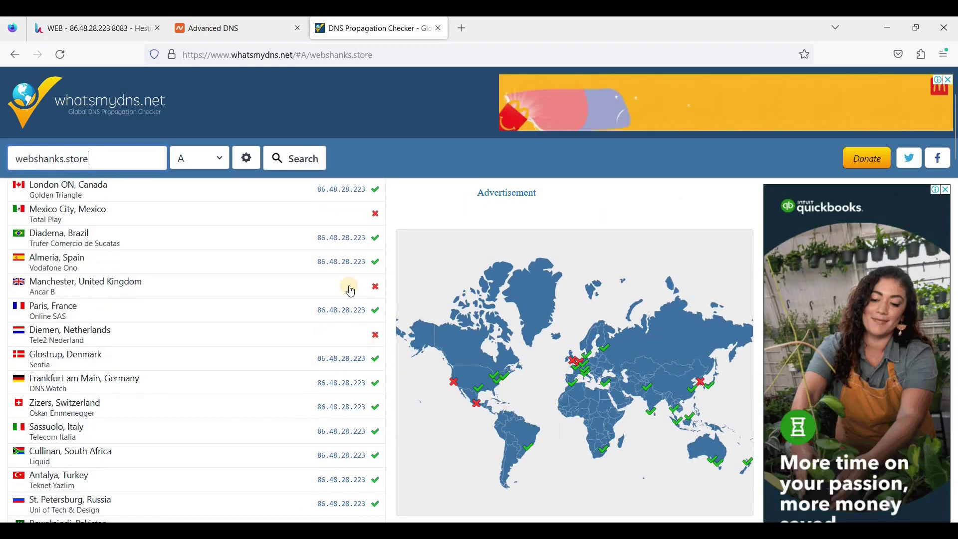
Step: Choose Let's Encrypt for the webshanks.store certificate, then enable HTTPS redirection and HSTS
click(106, 30)
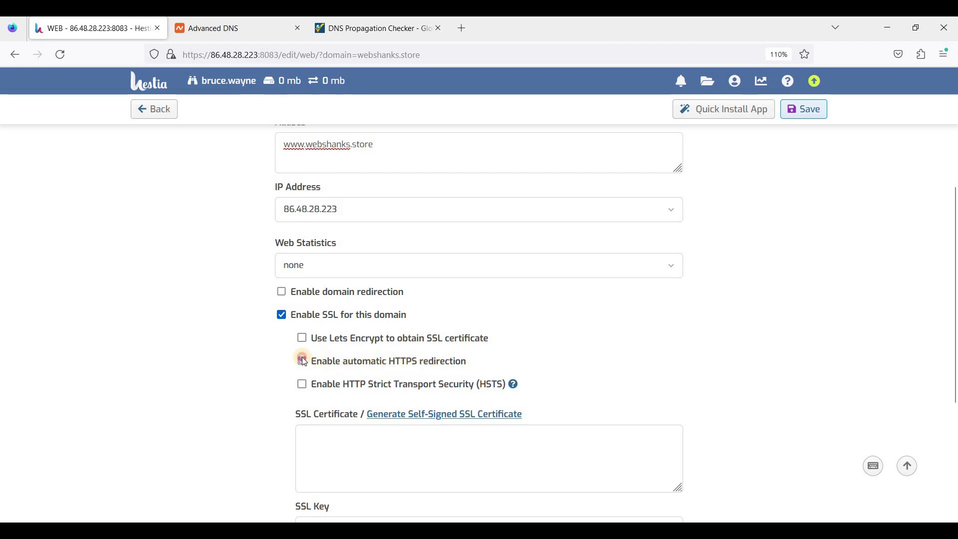
click(302, 361)
click(375, 346)
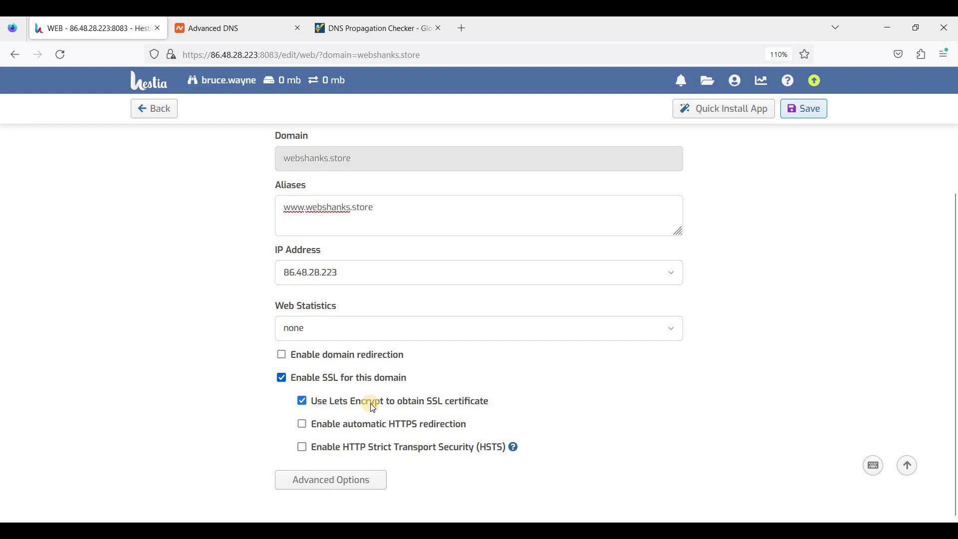
click(309, 425)
click(304, 448)
click(807, 110)
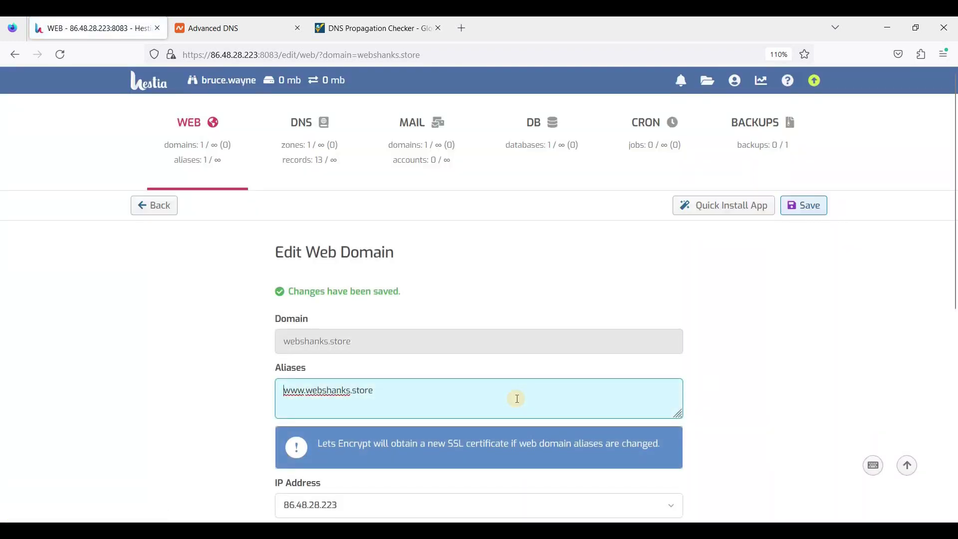
scroll(514, 340, down, 2)
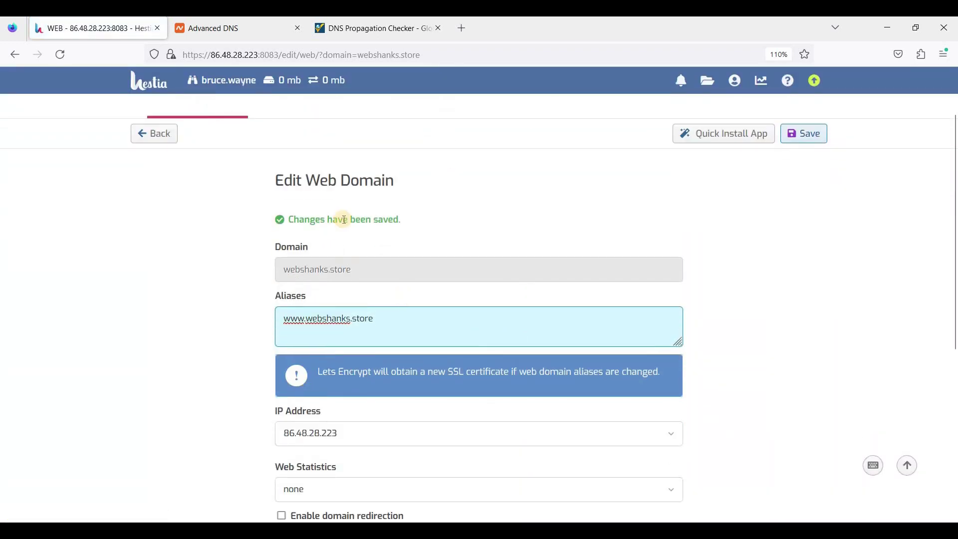
scroll(432, 285, down, 3)
scroll(427, 284, up, 5)
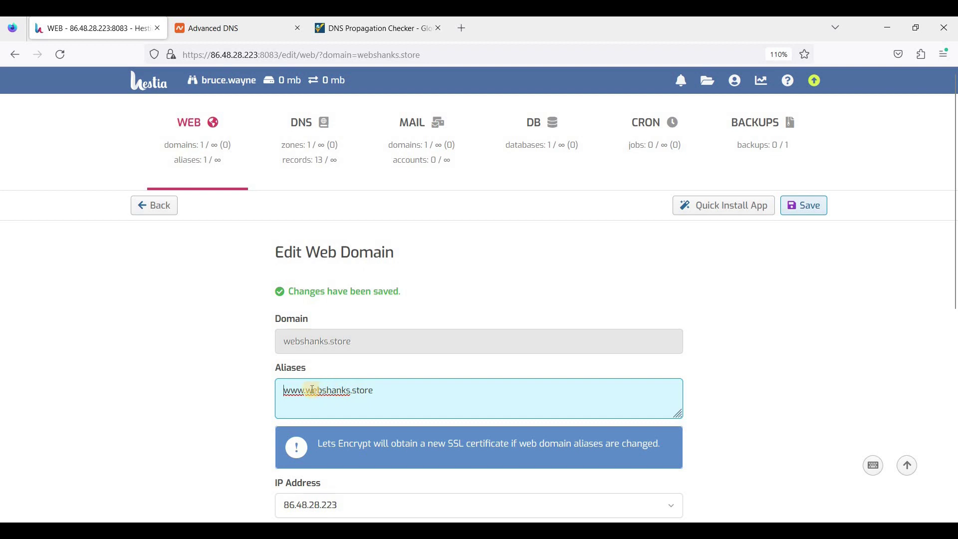
drag(412, 391, 305, 390)
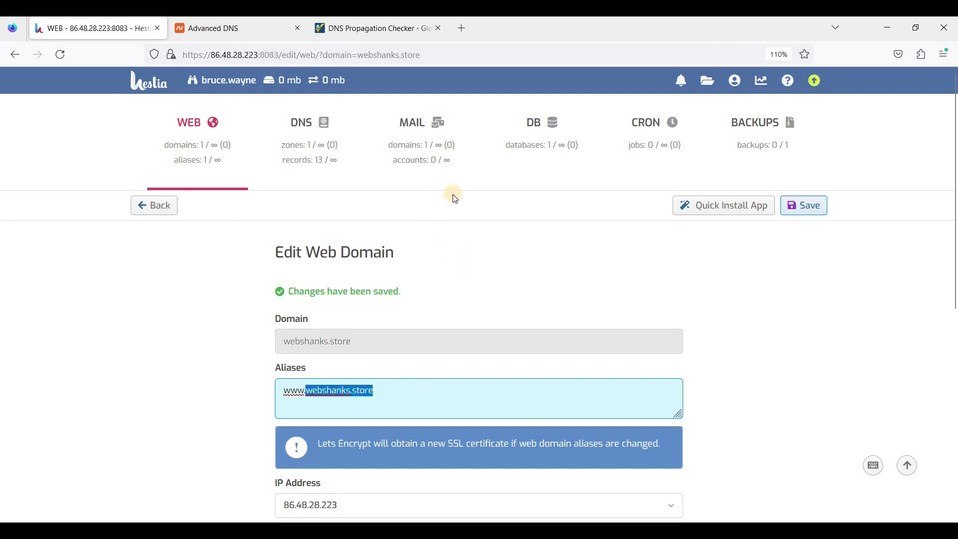
Step: Log in at webshanks.store/wp-admin with the admin username and password, without saving the login
click(464, 30)
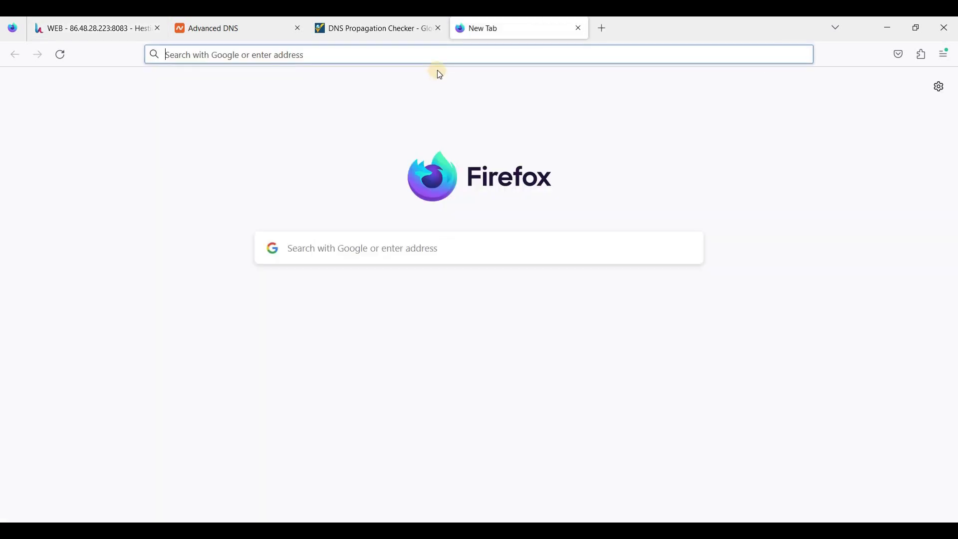
key(Return)
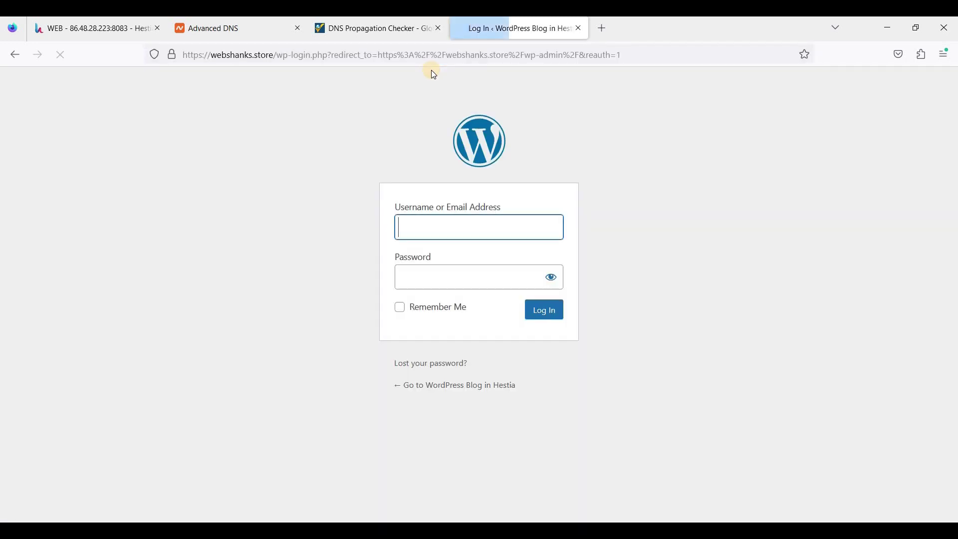
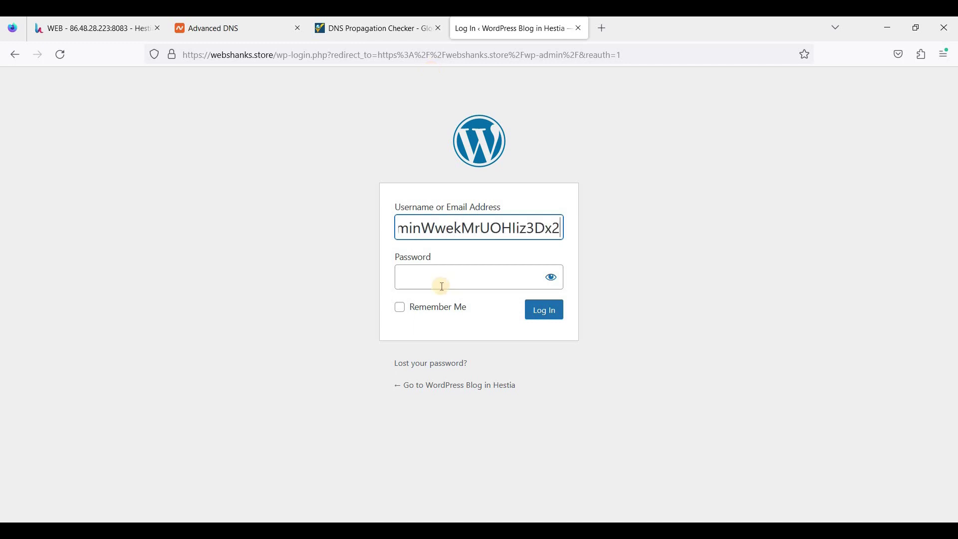
key(ctrl+z)
click(442, 287)
key(ctrl+v)
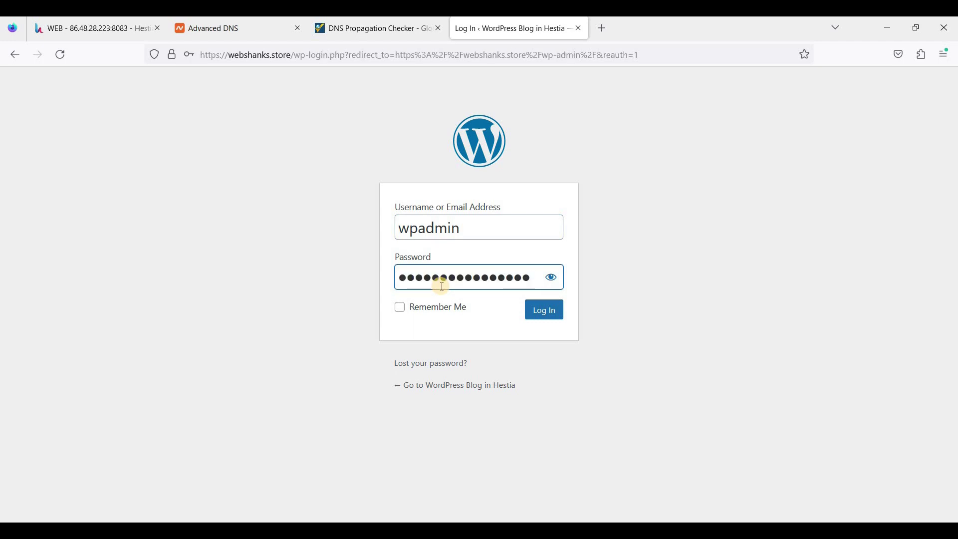
click(530, 313)
click(365, 212)
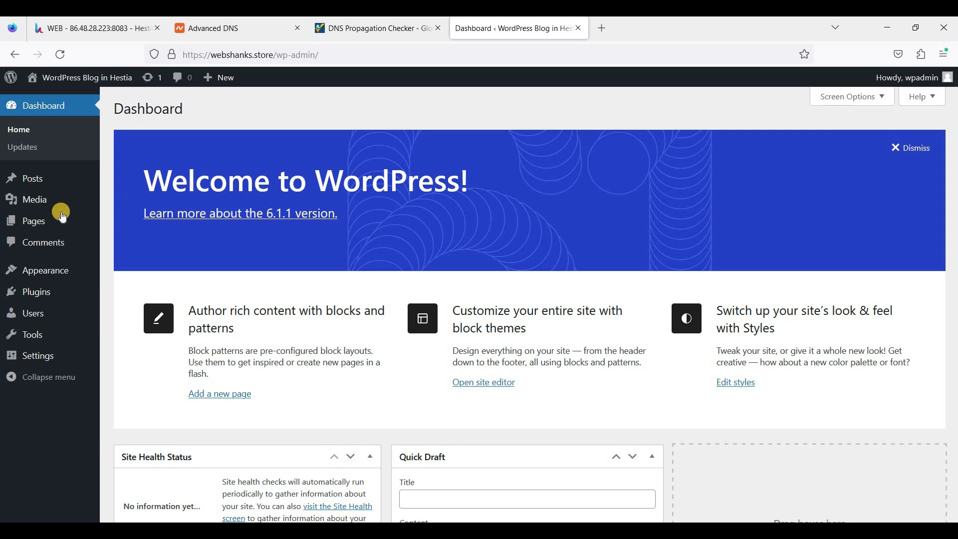
Step: Install the Kadence theme from Appearance > Themes > Add New and activate it
mouse_move(60, 212)
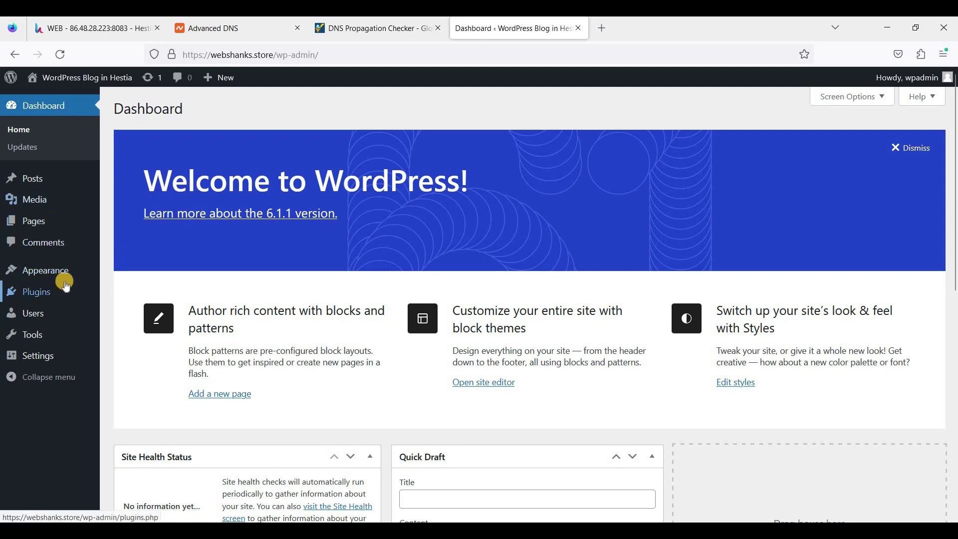
mouse_move(65, 272)
click(114, 274)
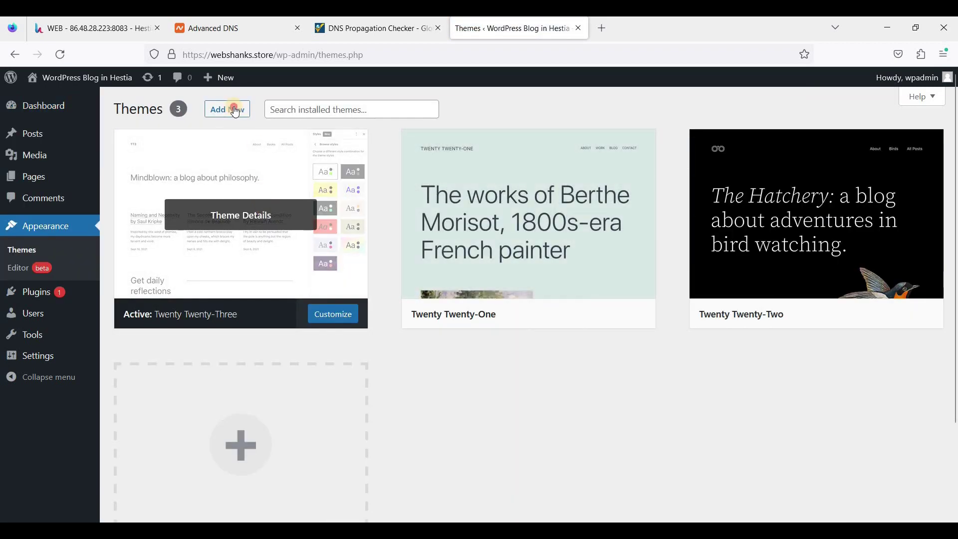
click(230, 109)
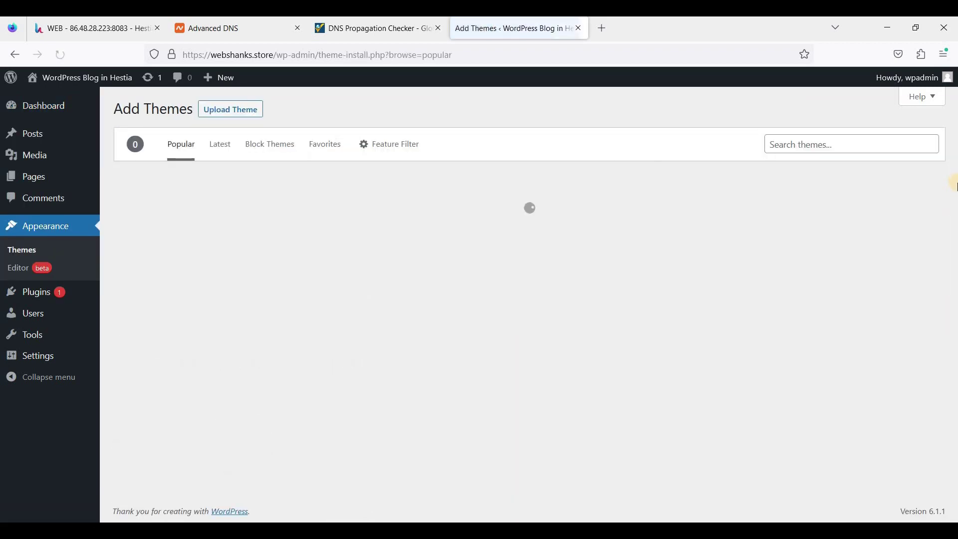
scroll(956, 229, down, 3)
scroll(956, 229, down, 7)
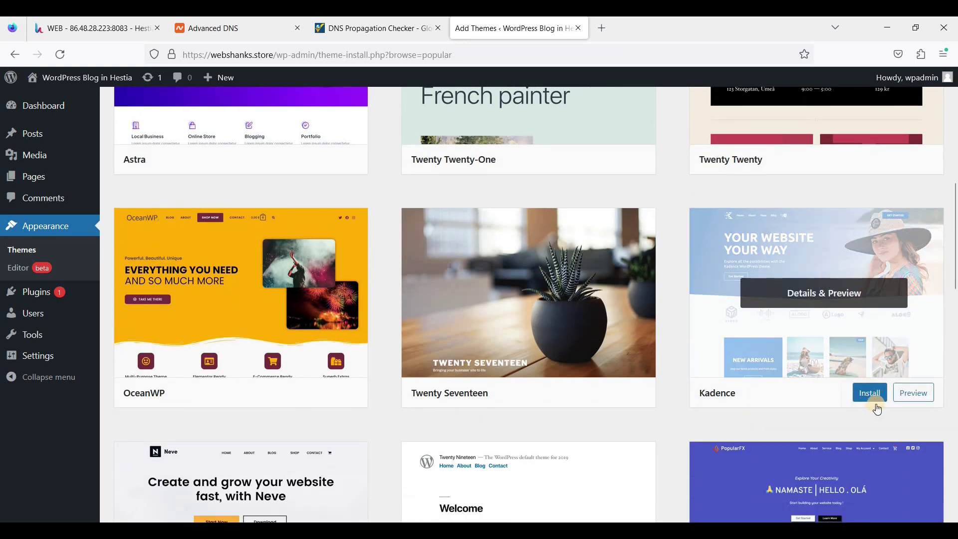
click(875, 400)
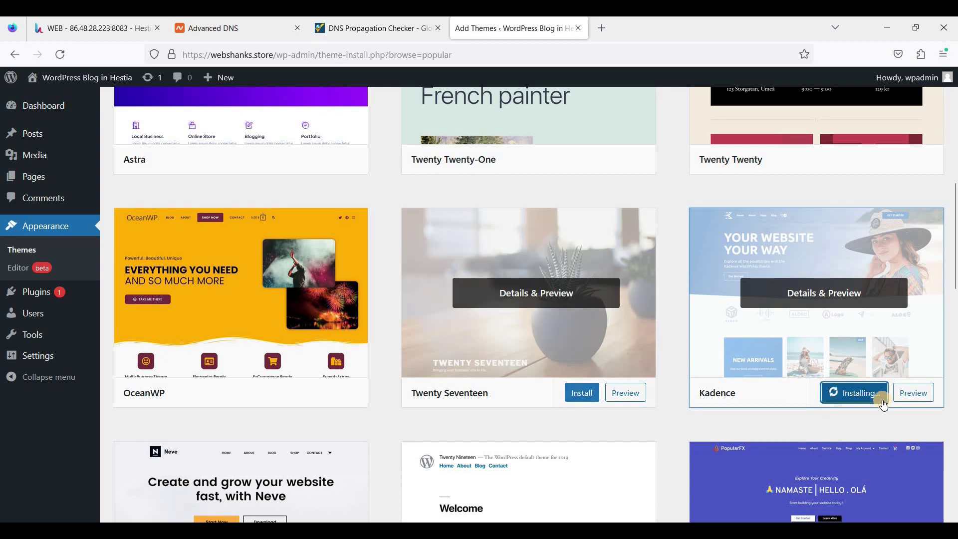
click(859, 394)
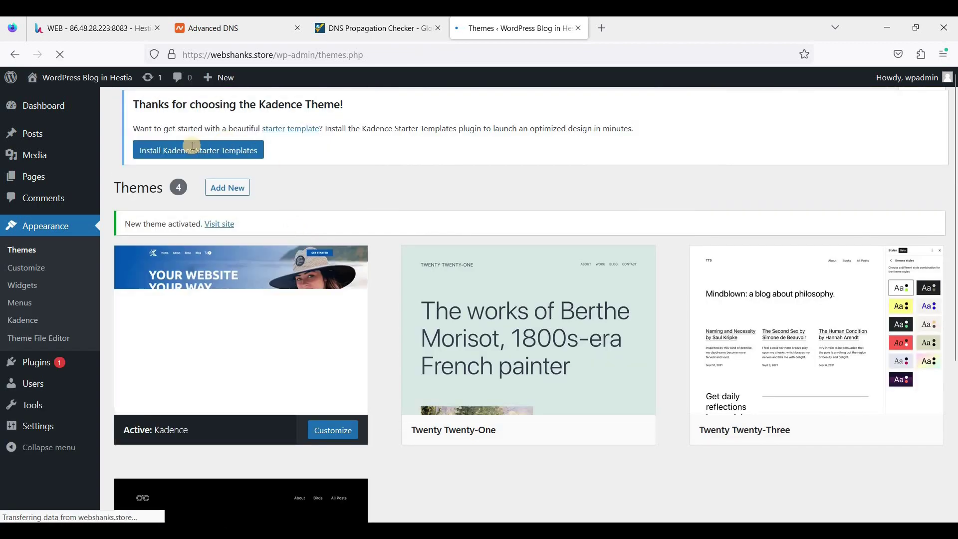
Step: Install the Kadence Starter Templates plugin and open the Greenthumb template's import options
click(175, 195)
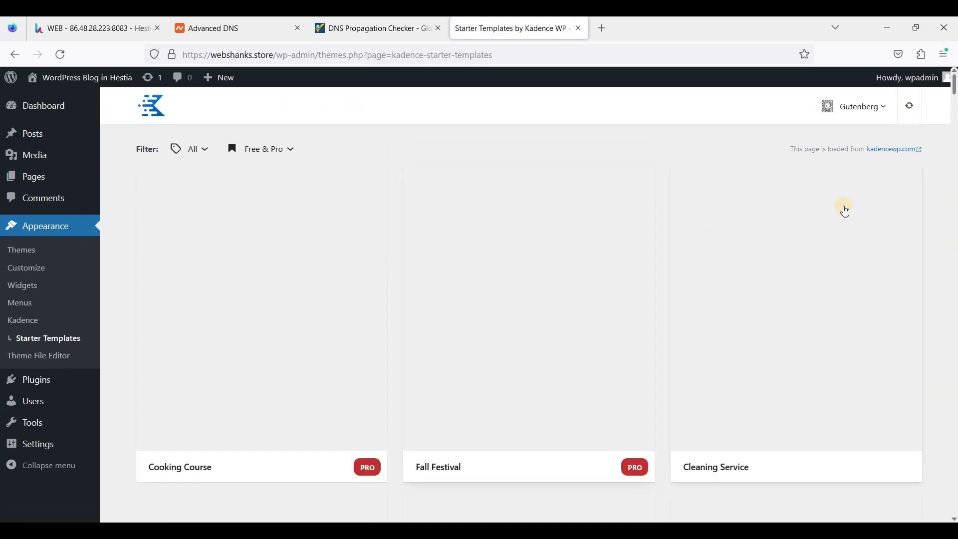
scroll(948, 207, down, 3)
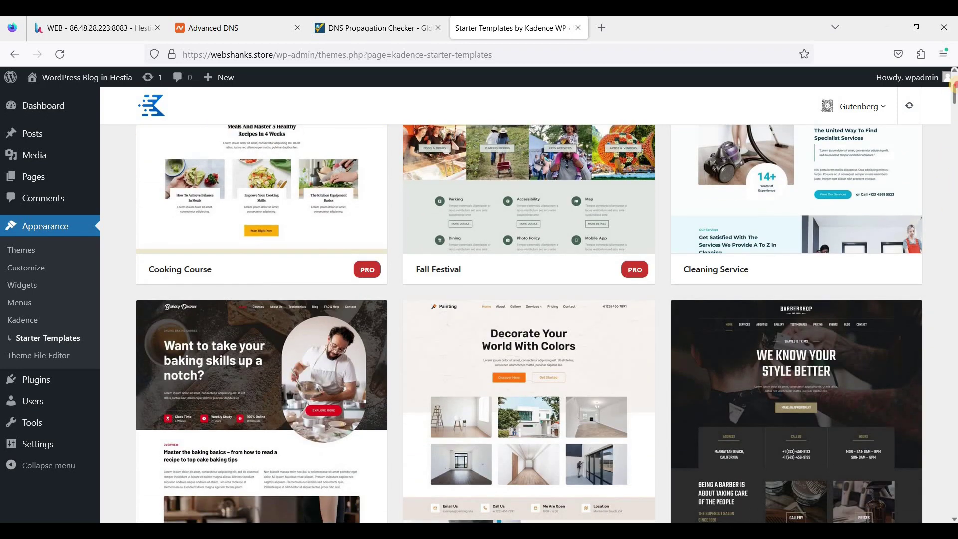
scroll(954, 100, up, 1)
scroll(954, 95, up, 4)
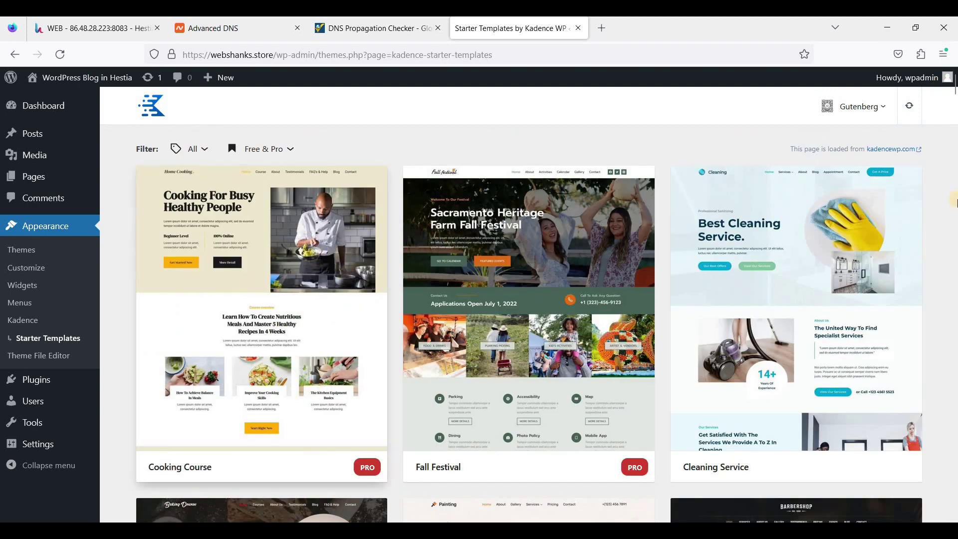
drag(954, 120, 954, 197)
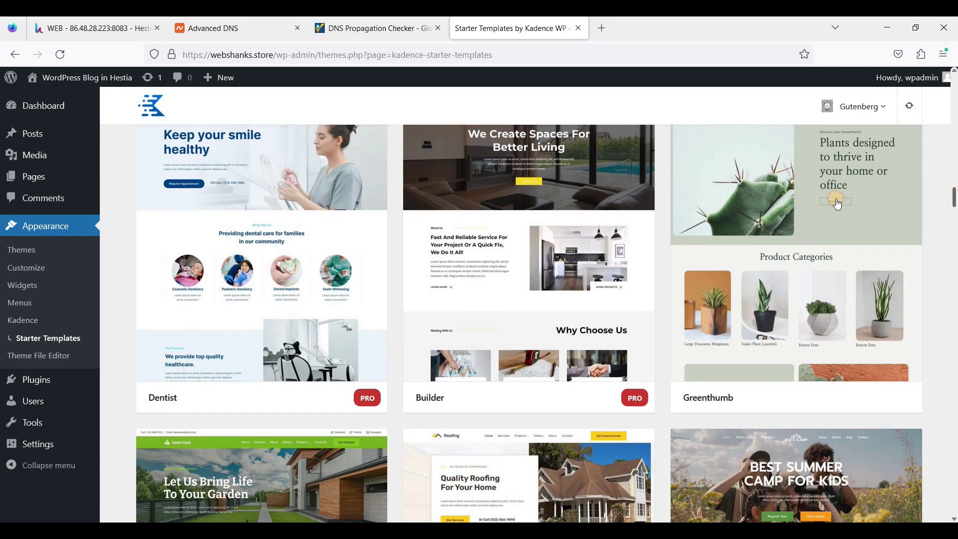
click(679, 312)
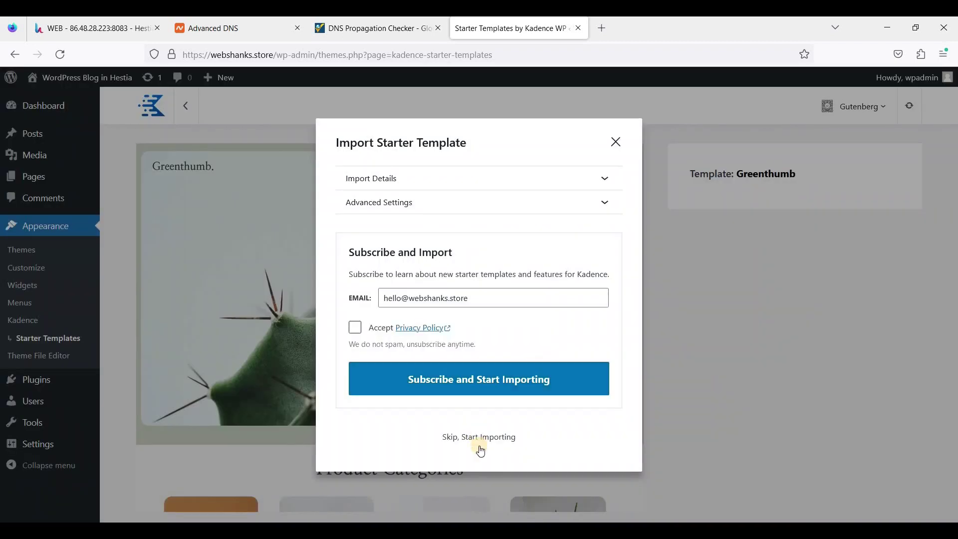
Step: Import Greenthumb without subscribing, then view the finished webshanks.store site
click(479, 447)
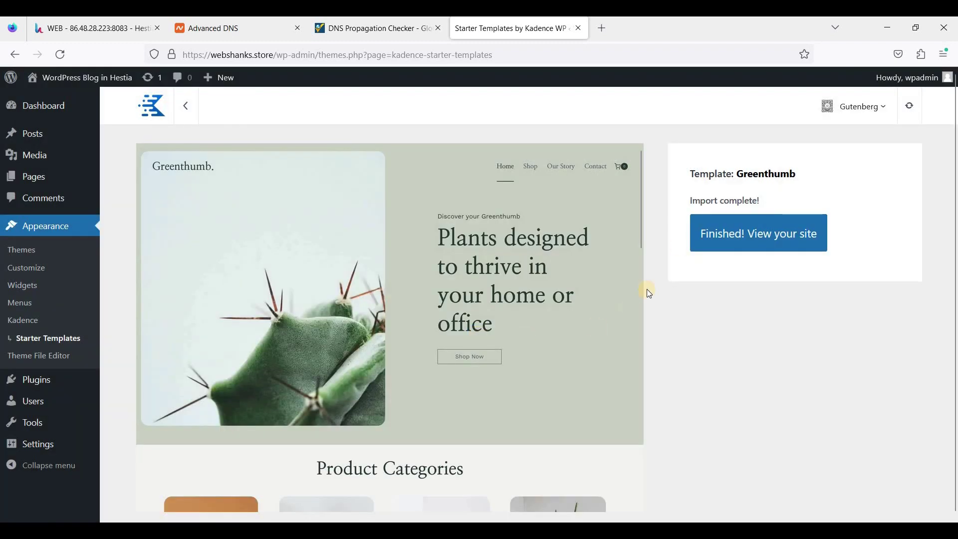
click(725, 238)
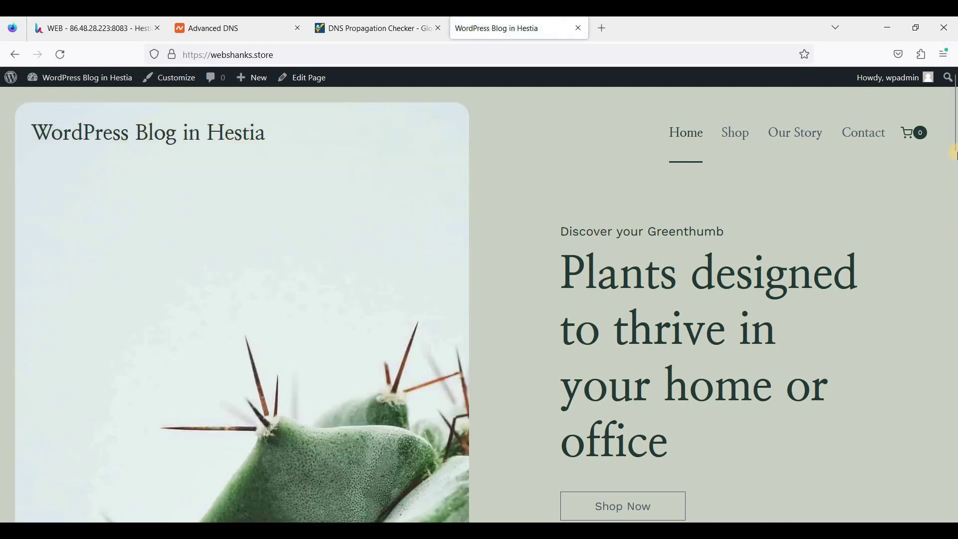
scroll(953, 130, down, 3)
scroll(953, 131, up, 3)
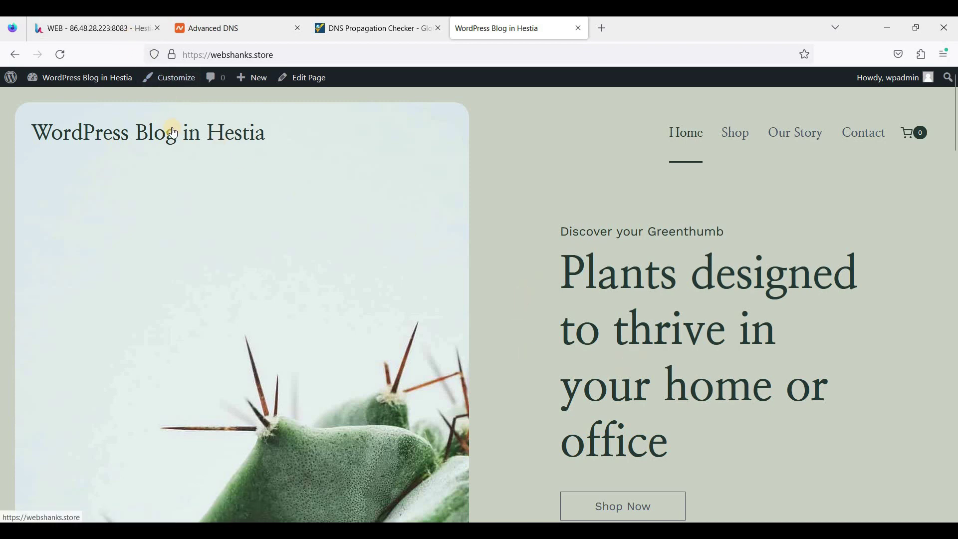
click(112, 29)
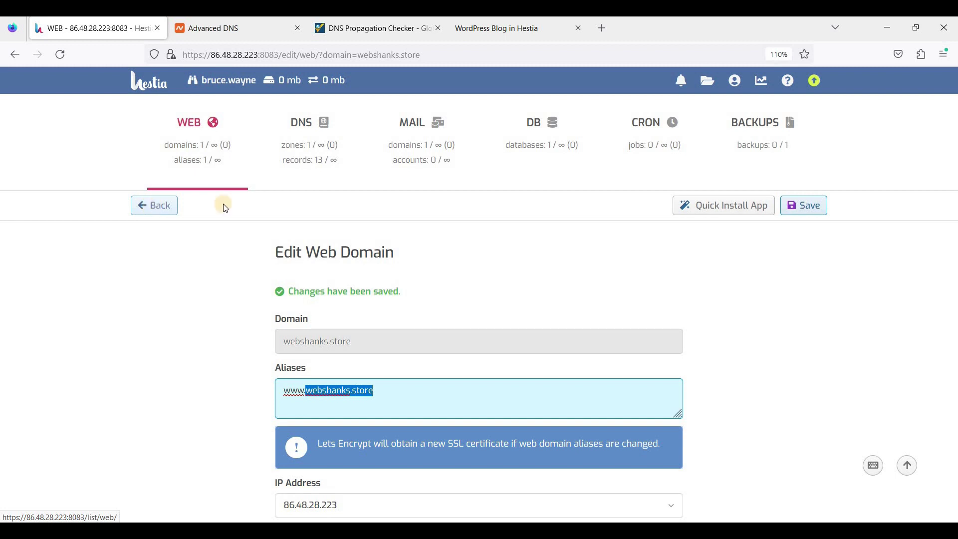
click(516, 30)
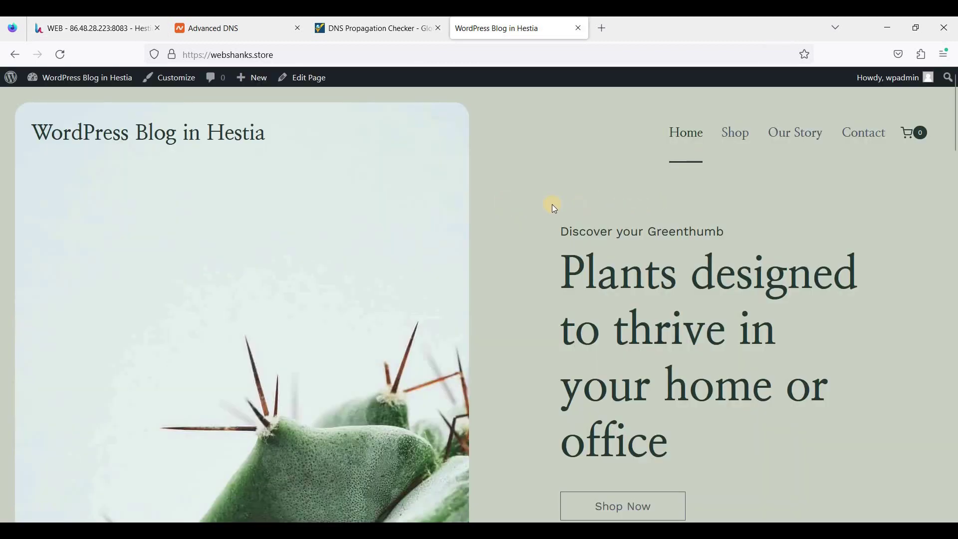